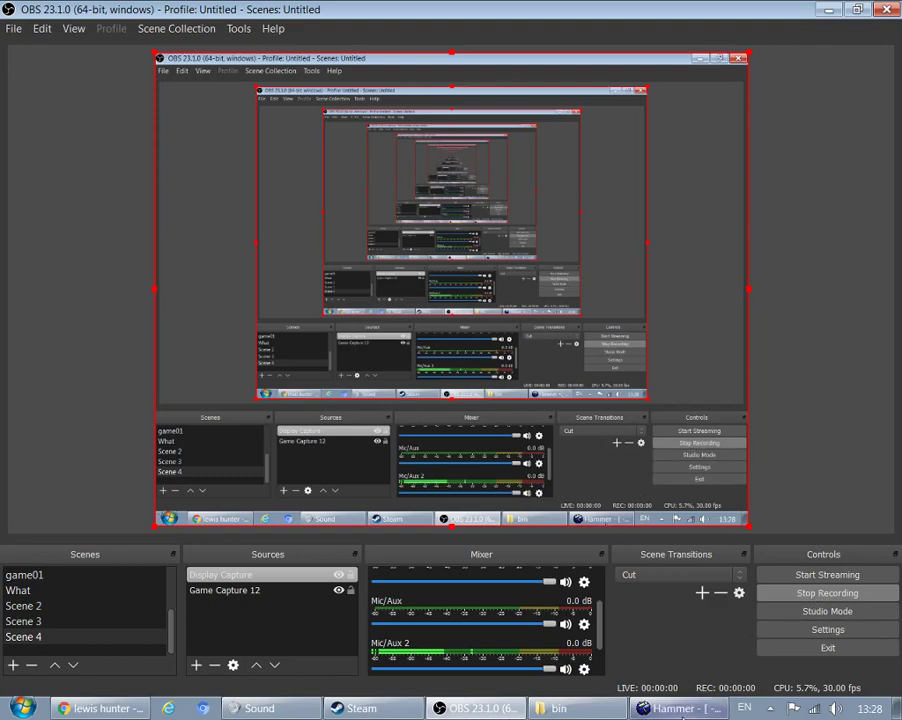
- Switch to Hammer and raise the light entity from the floor to the room's ceiling, at height 192
{"action": "left_click", "coordinate": [668, 708]}
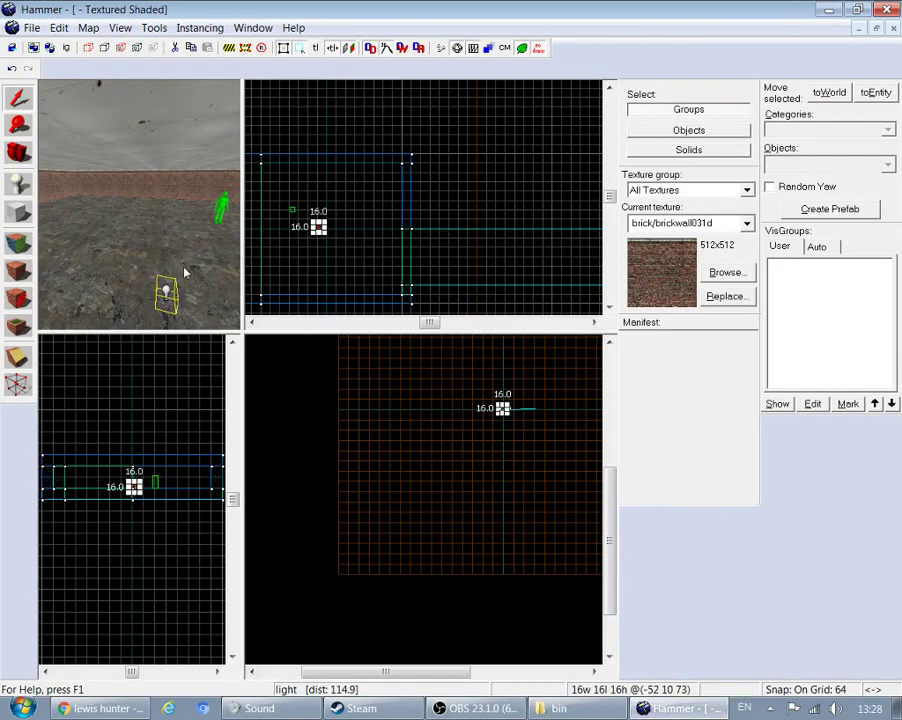
{"action": "key", "text": "z"}
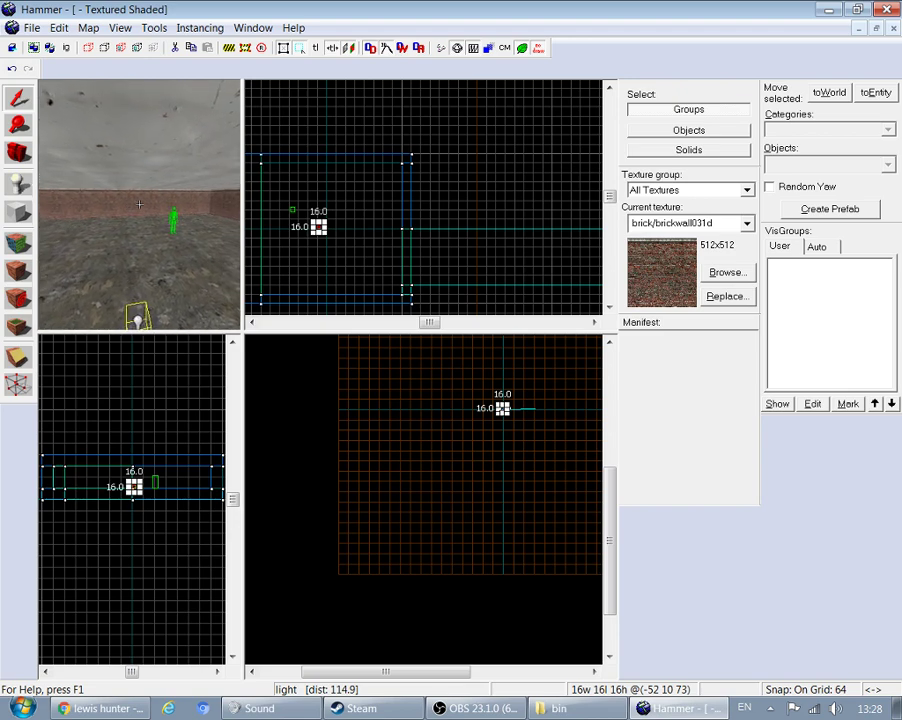
{"action": "key", "text": "s"}
{"action": "key", "text": "w"}
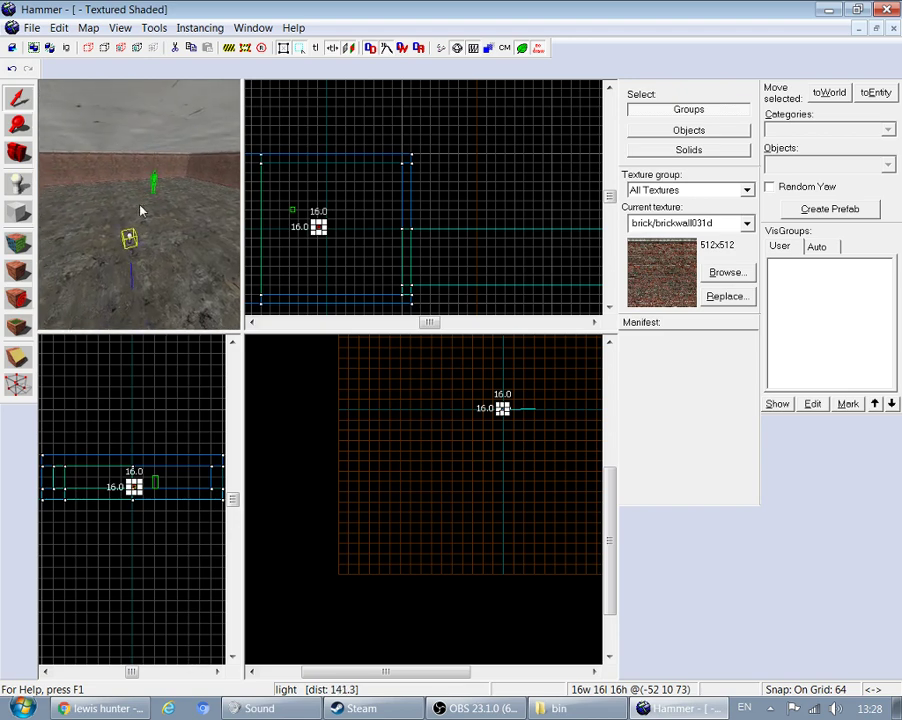
{"action": "key", "text": "w"}
{"action": "key", "text": "z"}
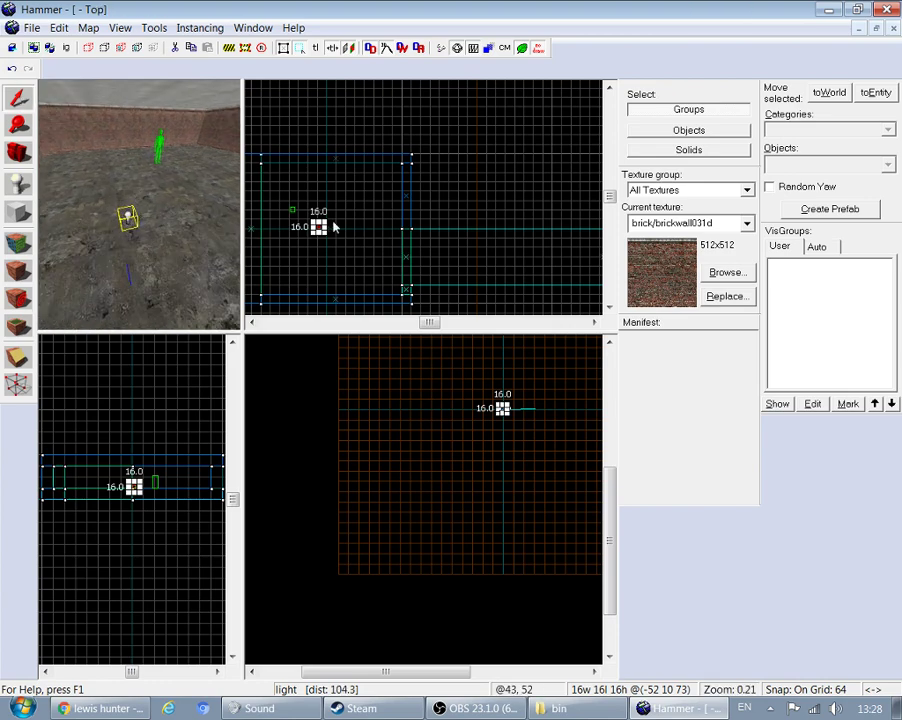
{"action": "scroll", "coordinate": [502, 411], "scroll_direction": "up", "scroll_amount": 12}
{"action": "scroll", "coordinate": [403, 425], "scroll_direction": "up", "scroll_amount": 5}
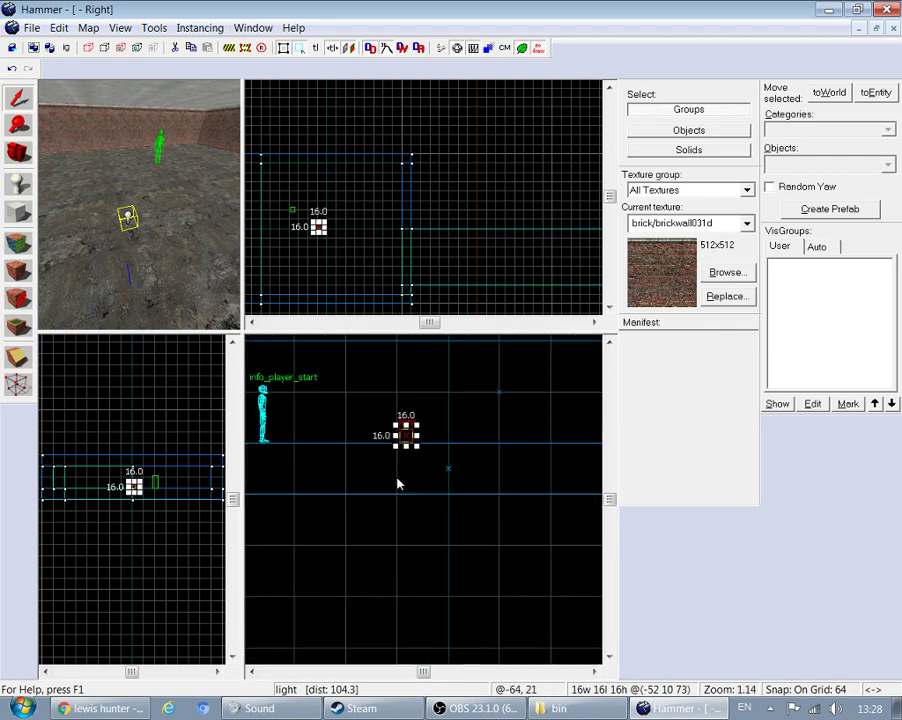
{"action": "mouse_move", "coordinate": [405, 428]}
{"action": "left_mouse_down"}
{"action": "mouse_move", "coordinate": [407, 322]}
{"action": "mouse_move", "coordinate": [412, 418]}
{"action": "left_mouse_up"}
{"action": "key", "text": "z"}
{"action": "key", "text": "w"}
{"action": "key", "text": "s"}
{"action": "key", "text": "z"}
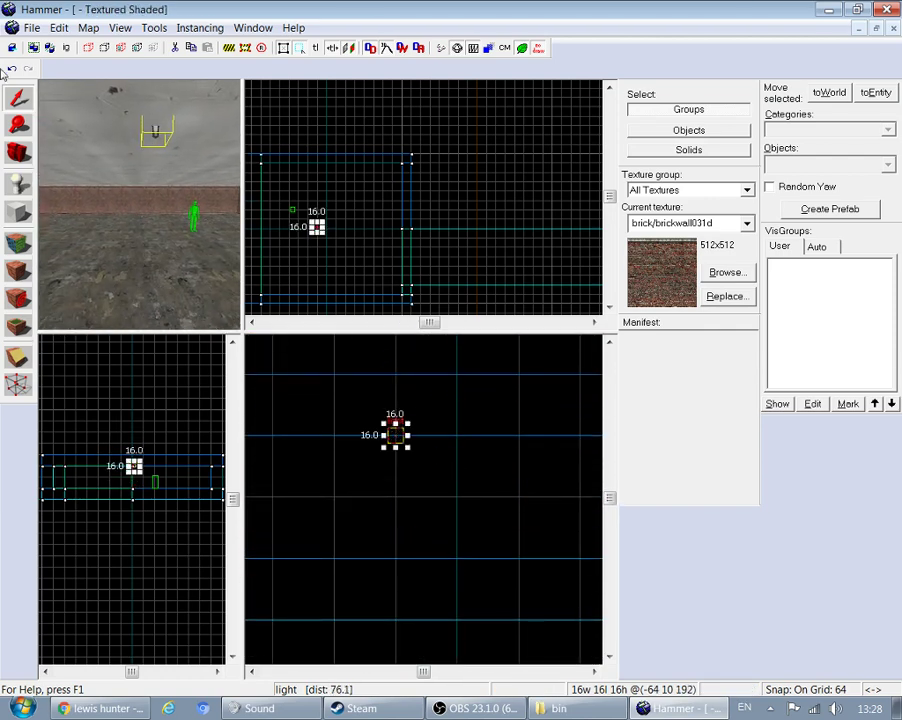
- Reduce the grid size to 16 and lower the light entity 16 units so it hangs just below the ceiling
{"action": "left_click", "coordinate": [87, 27]}
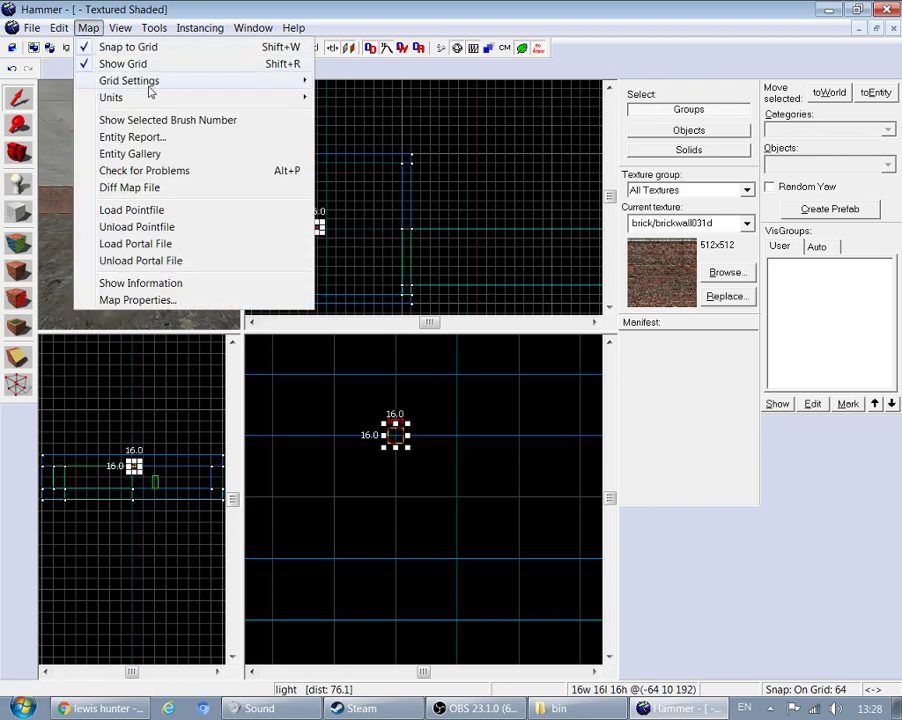
{"action": "mouse_move", "coordinate": [300, 81]}
{"action": "left_click", "coordinate": [340, 82]}
{"action": "left_click", "coordinate": [87, 27]}
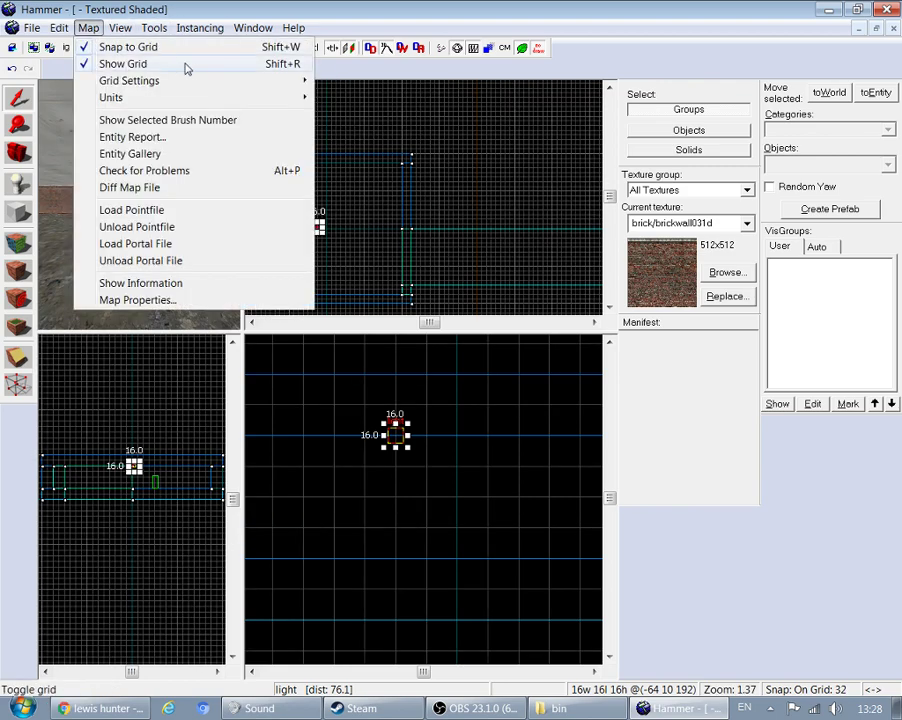
{"action": "left_click", "coordinate": [350, 82]}
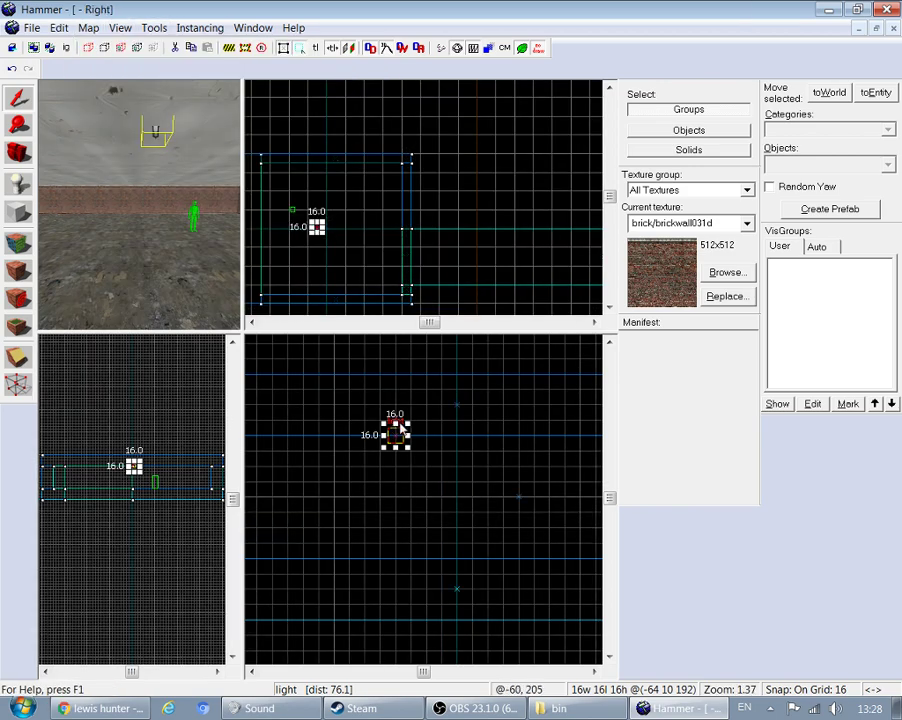
{"action": "scroll", "coordinate": [395, 455], "scroll_direction": "up", "scroll_amount": 5}
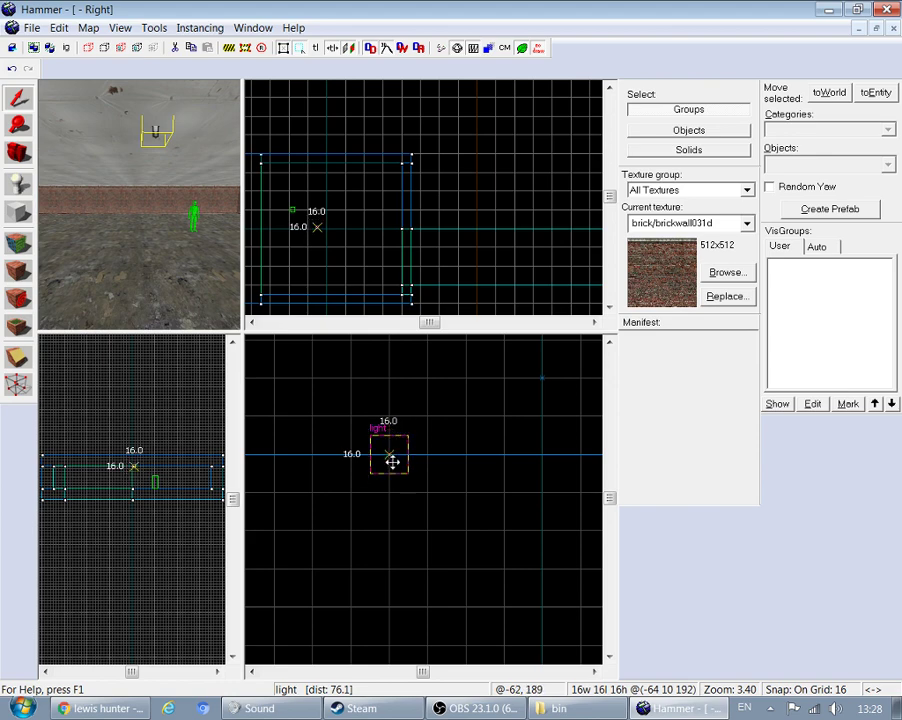
{"action": "left_click_drag", "start_coordinate": [395, 455], "coordinate": [392, 493]}
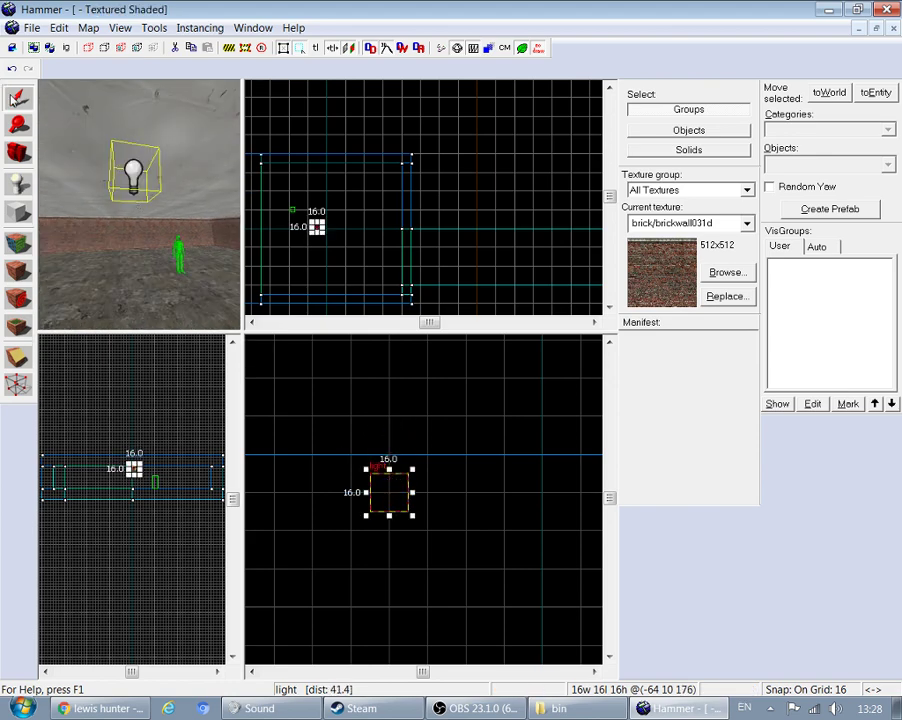
- Open the light's object properties and set its Brightness colour to olive yellow (128 128 0)
{"action": "double_click", "coordinate": [131, 170]}
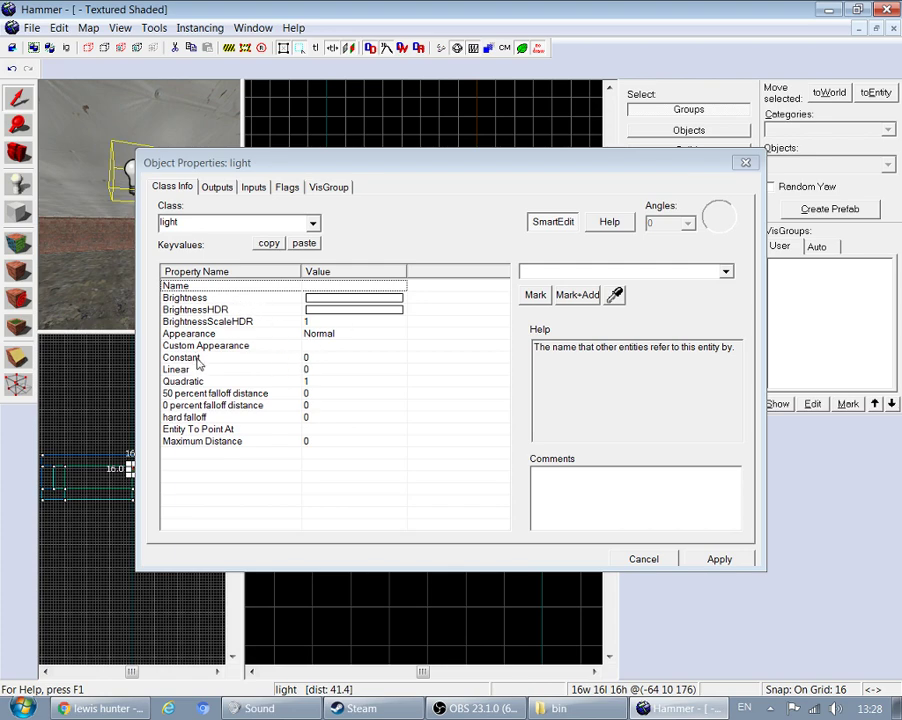
{"action": "left_click", "coordinate": [222, 301]}
{"action": "left_click", "coordinate": [550, 304]}
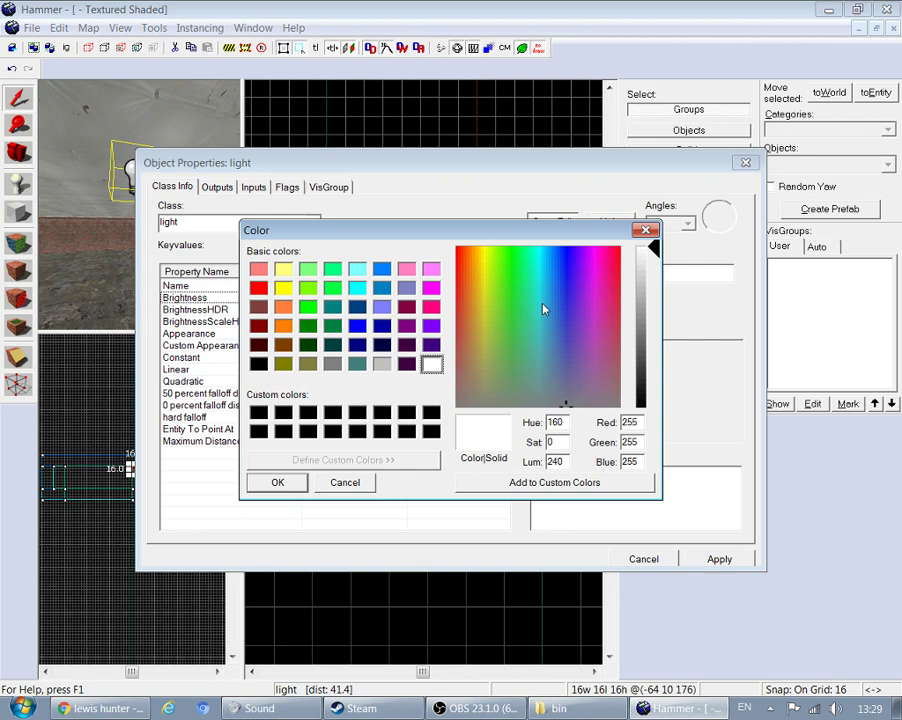
{"action": "left_click", "coordinate": [284, 364]}
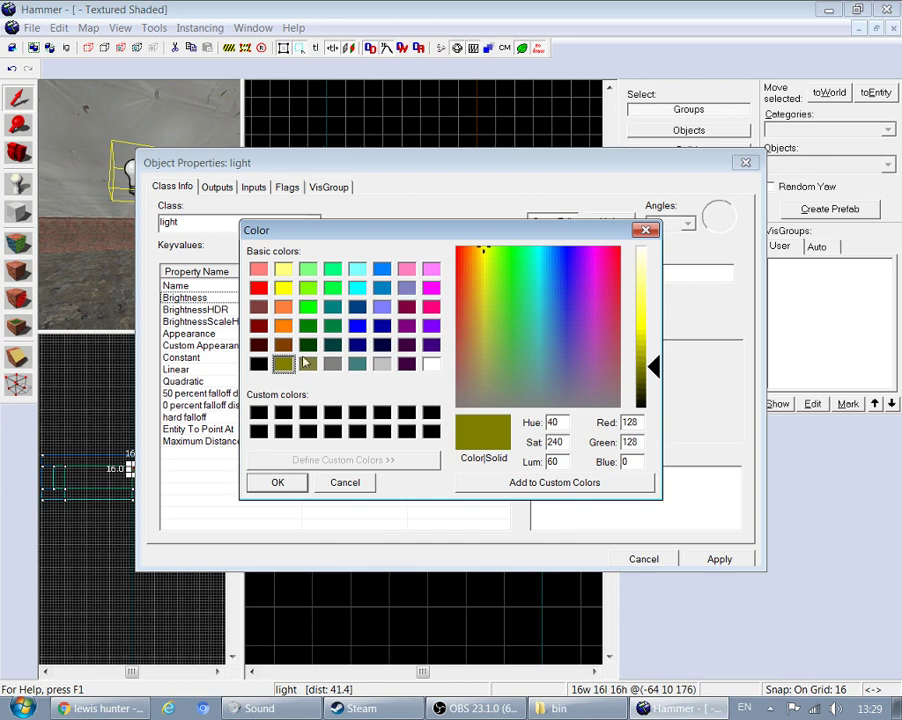
{"action": "left_click", "coordinate": [268, 482]}
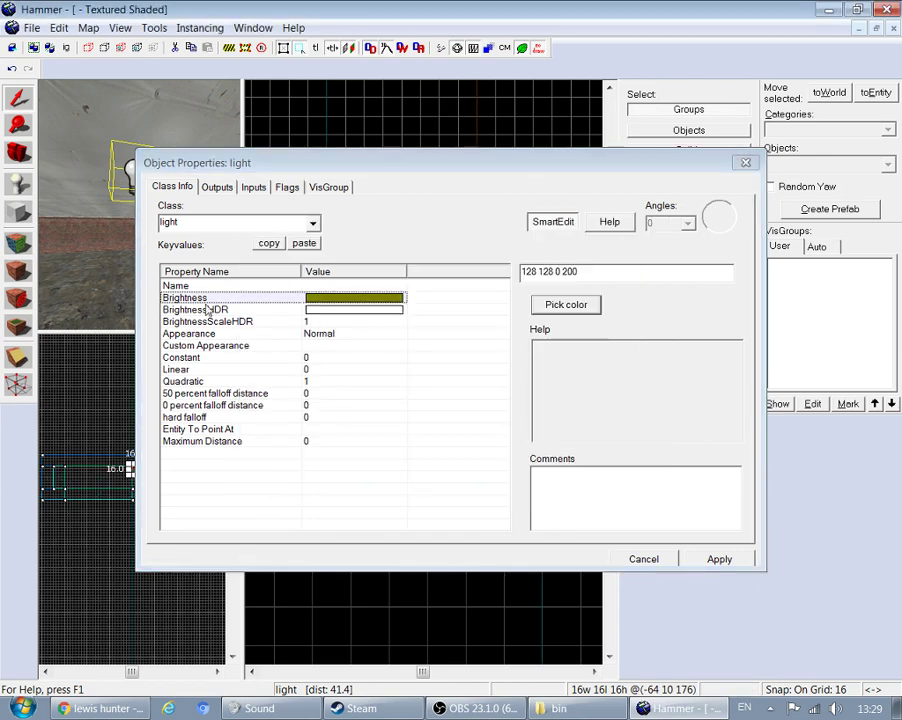
- Set the light's Appearance to Fluorescent flicker, apply it, check the light's flags and close the properties
{"action": "left_click", "coordinate": [238, 335]}
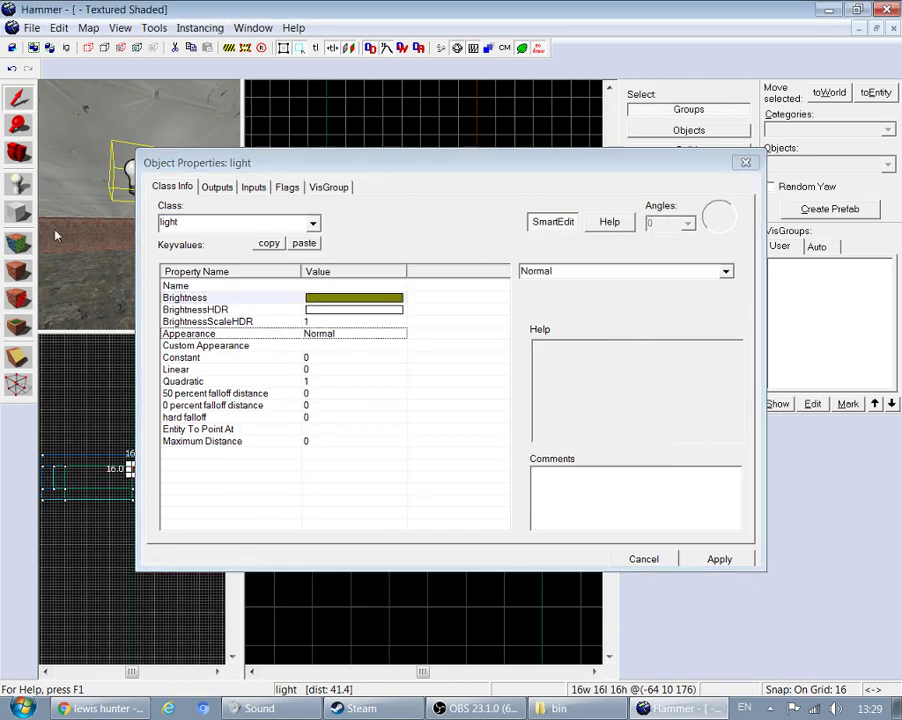
{"action": "left_click", "coordinate": [726, 271]}
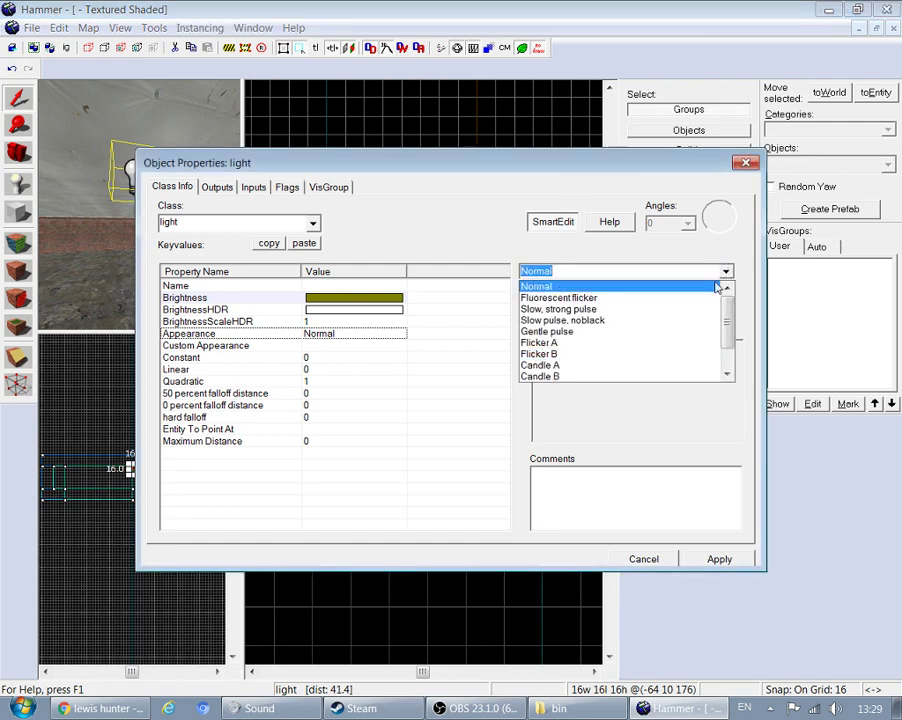
{"action": "left_click", "coordinate": [580, 298]}
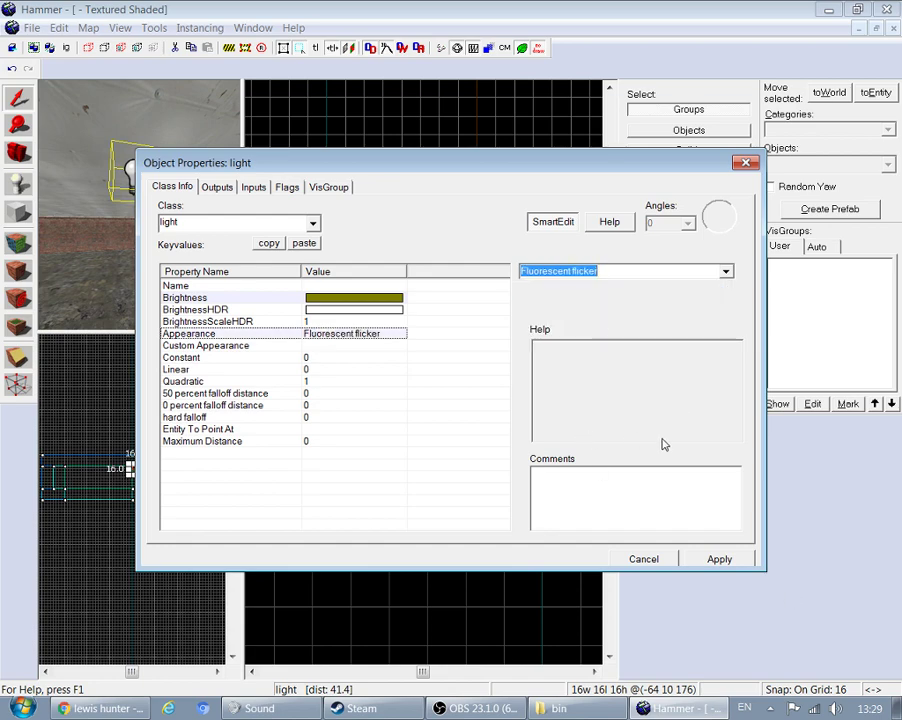
{"action": "left_click", "coordinate": [719, 559]}
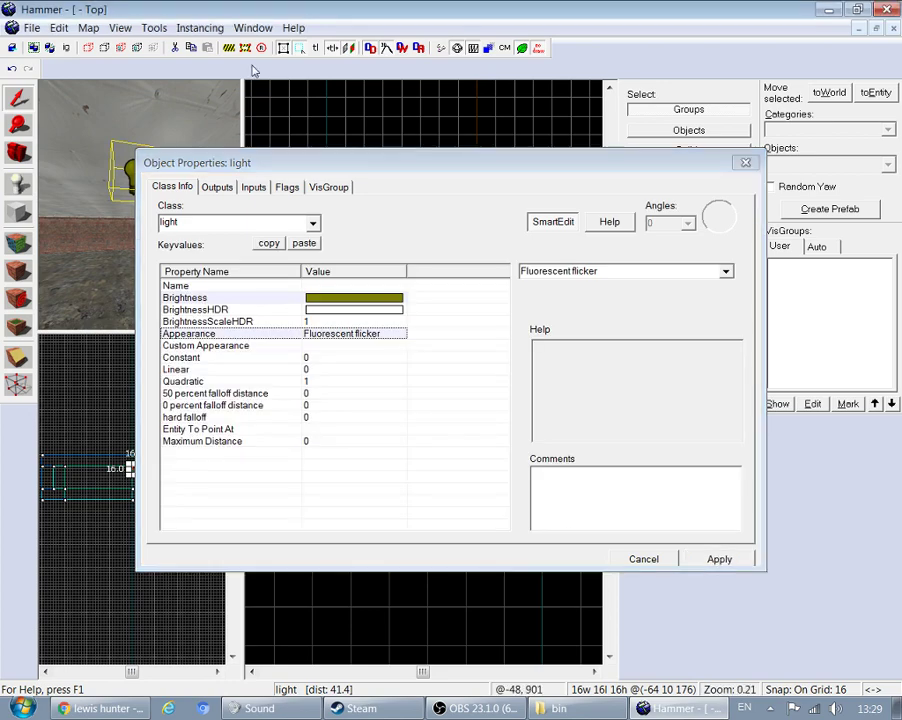
{"action": "left_click", "coordinate": [287, 188]}
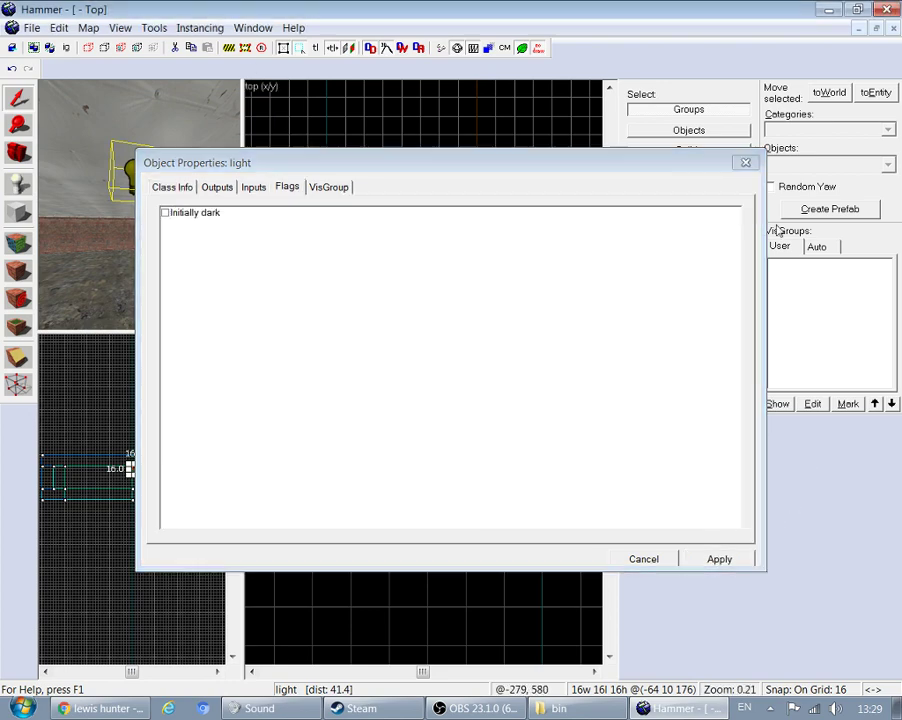
{"action": "left_click", "coordinate": [745, 162]}
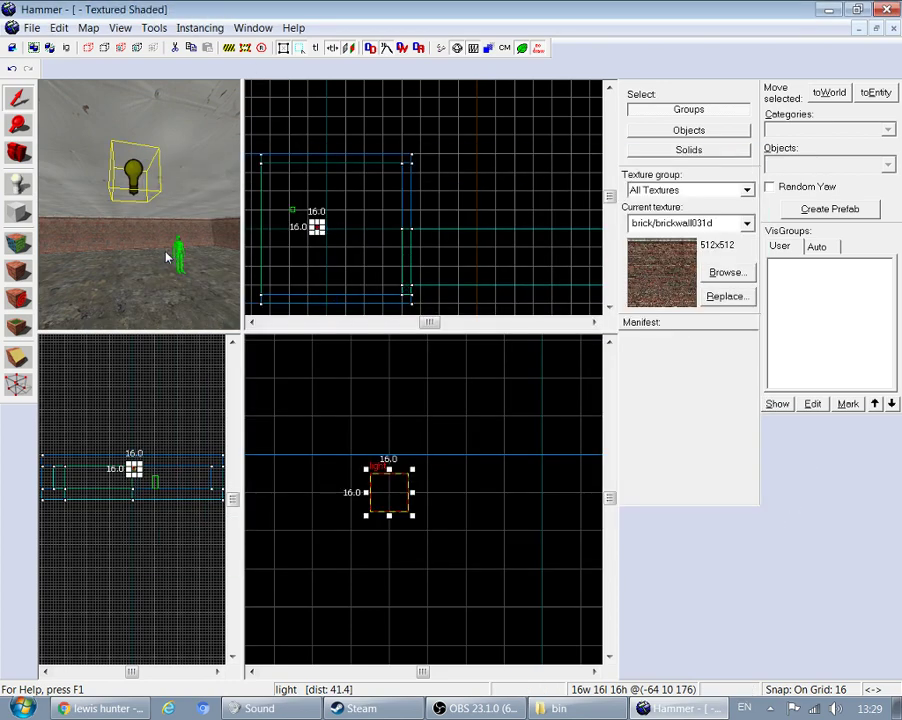
- Place an env_soundscape entity on the room's floor and return to the Selection Tool
{"action": "key", "text": "w"}
{"action": "key", "text": "z"}
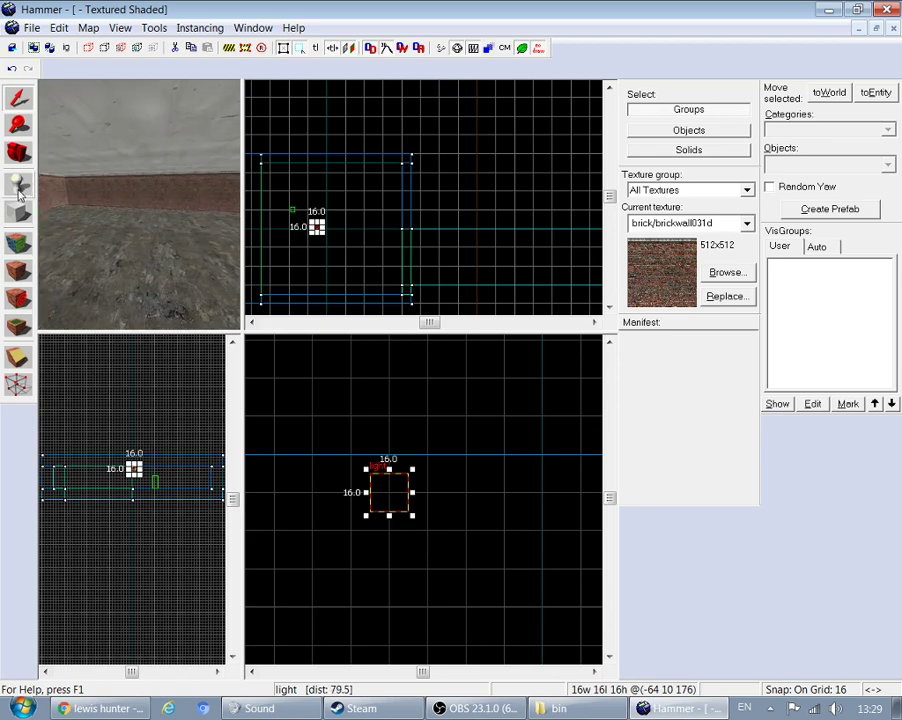
{"action": "left_click", "coordinate": [17, 187]}
{"action": "left_click", "coordinate": [783, 161]}
{"action": "key", "text": "BackSpace"}
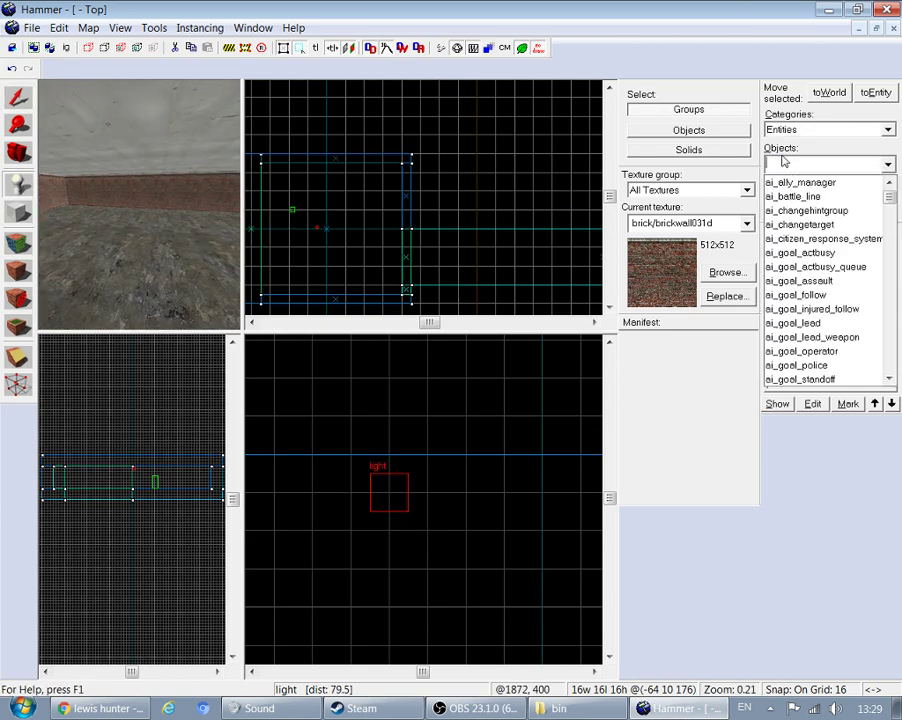
{"action": "type", "text": "env"}
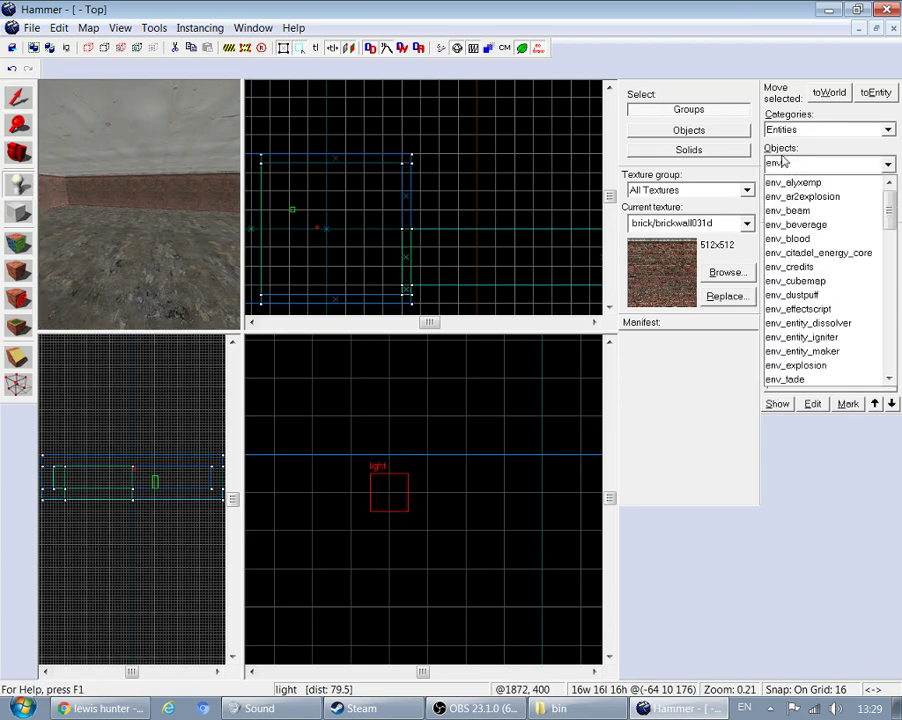
{"action": "type", "text": "_sou"}
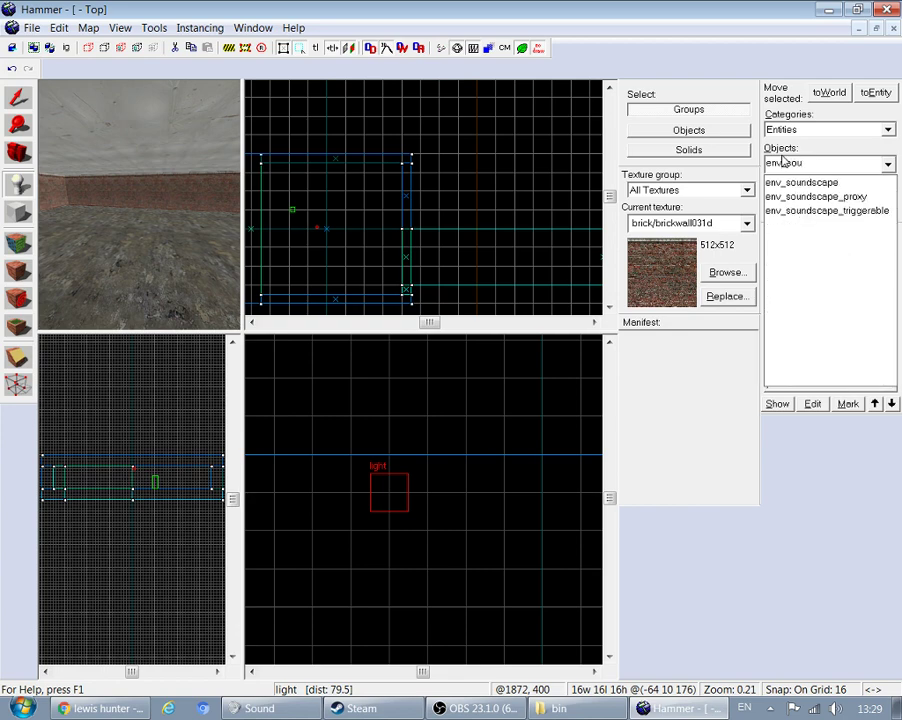
{"action": "type", "text": "n"}
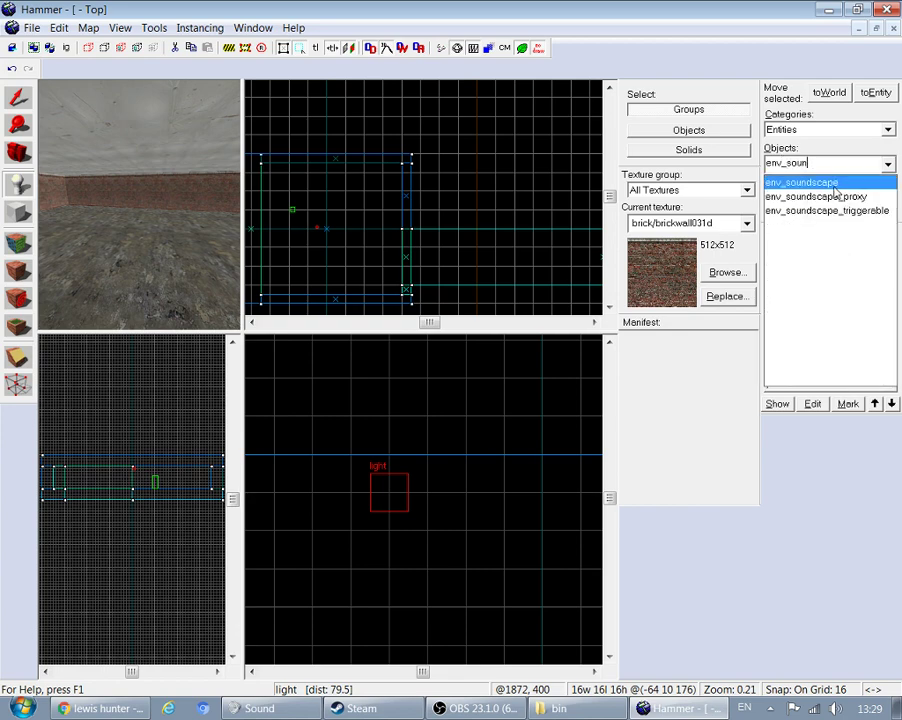
{"action": "left_click", "coordinate": [831, 182]}
{"action": "left_click", "coordinate": [150, 272]}
{"action": "left_click", "coordinate": [18, 97]}
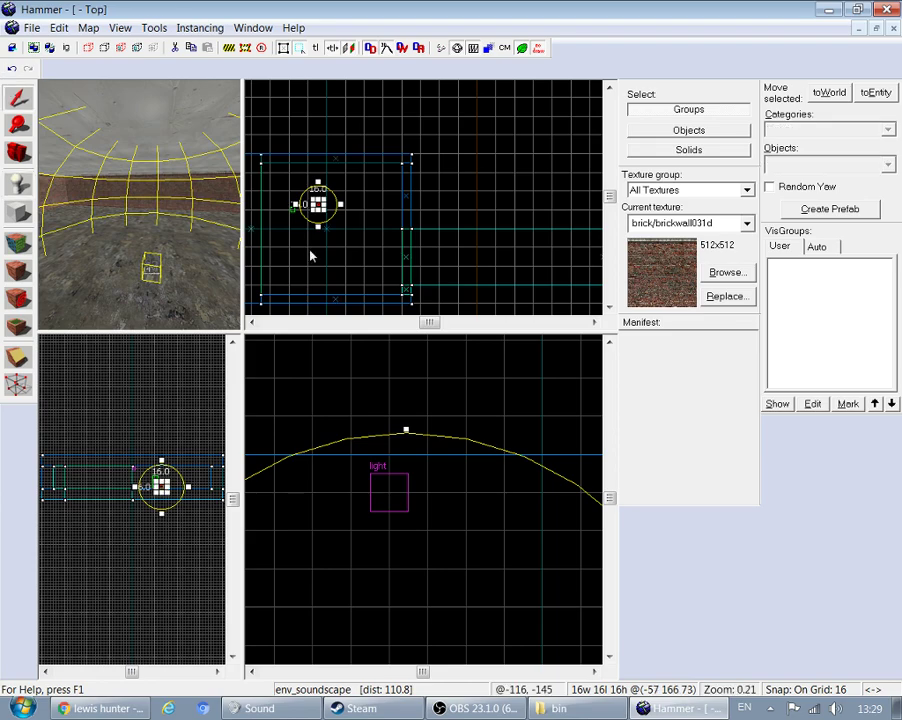
- Move the env_soundscape entity straight up above the room's ceiling, to height 336
{"action": "scroll", "coordinate": [184, 490], "scroll_direction": "up", "scroll_amount": 3}
{"action": "scroll", "coordinate": [127, 550], "scroll_direction": "up", "scroll_amount": 3}
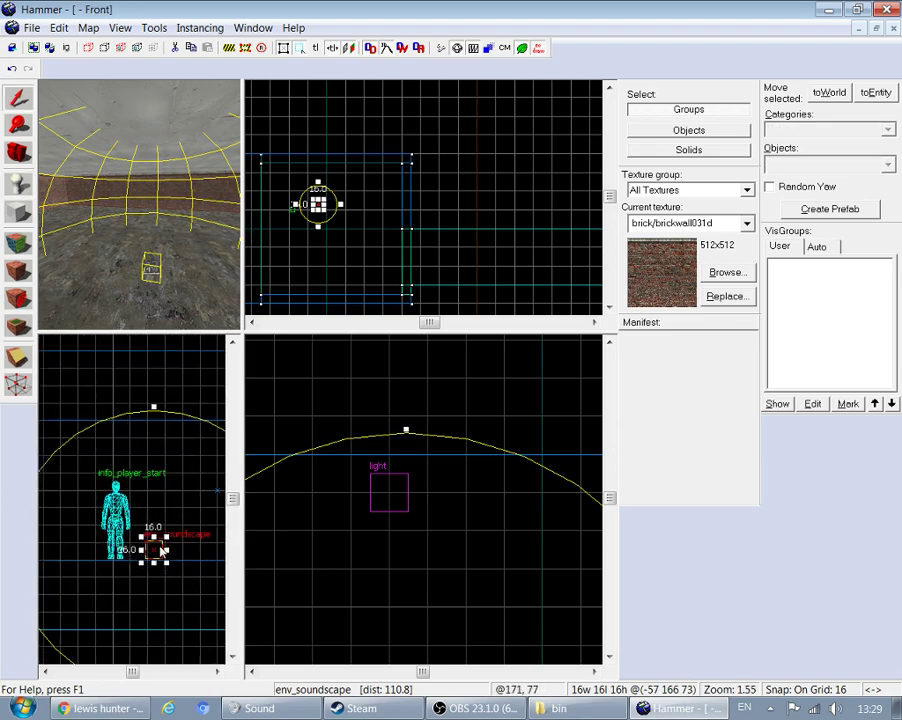
{"action": "left_click_drag", "start_coordinate": [152, 548], "coordinate": [157, 388]}
{"action": "key", "text": "z"}
{"action": "key", "text": "w"}
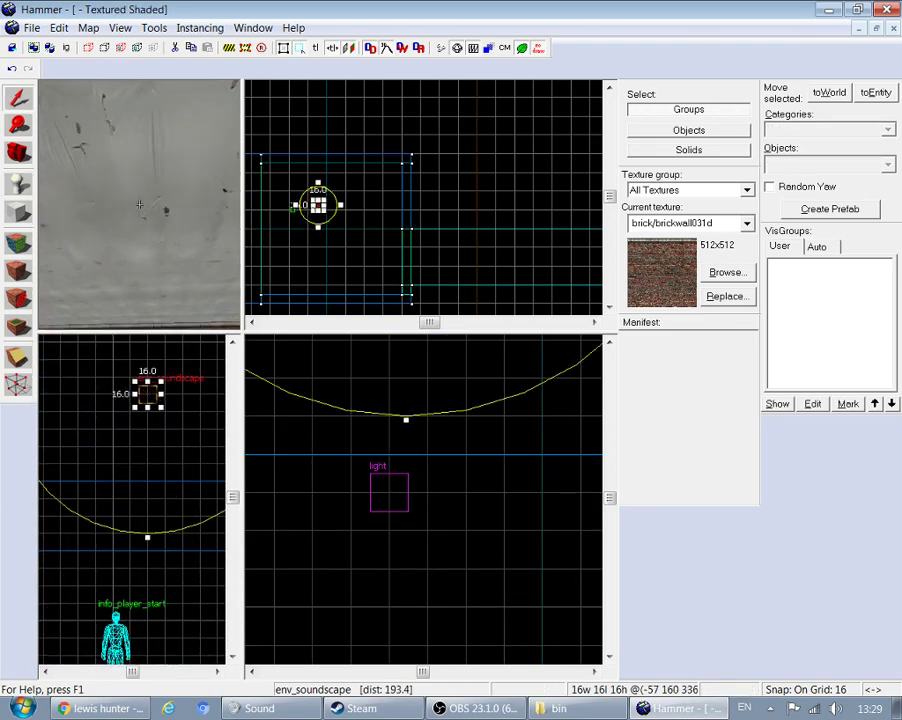
{"action": "key", "text": "s"}
{"action": "key", "text": "z"}
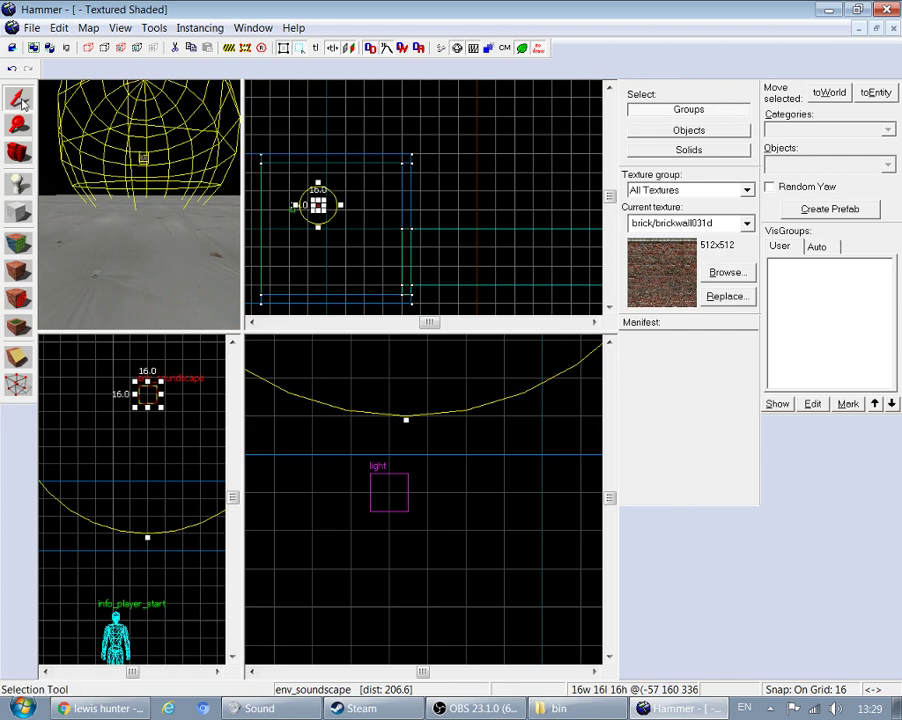
- Set the env_soundscape's Soundscape property to Indoor, apply it and close the object properties
{"action": "double_click", "coordinate": [141, 152]}
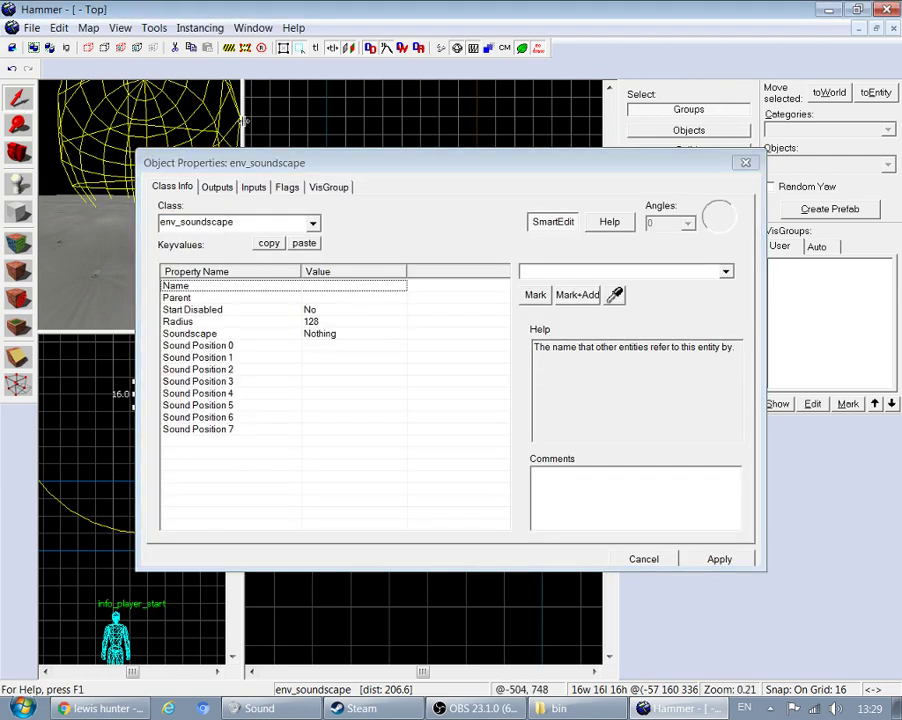
{"action": "left_click", "coordinate": [222, 345]}
{"action": "left_click", "coordinate": [228, 334]}
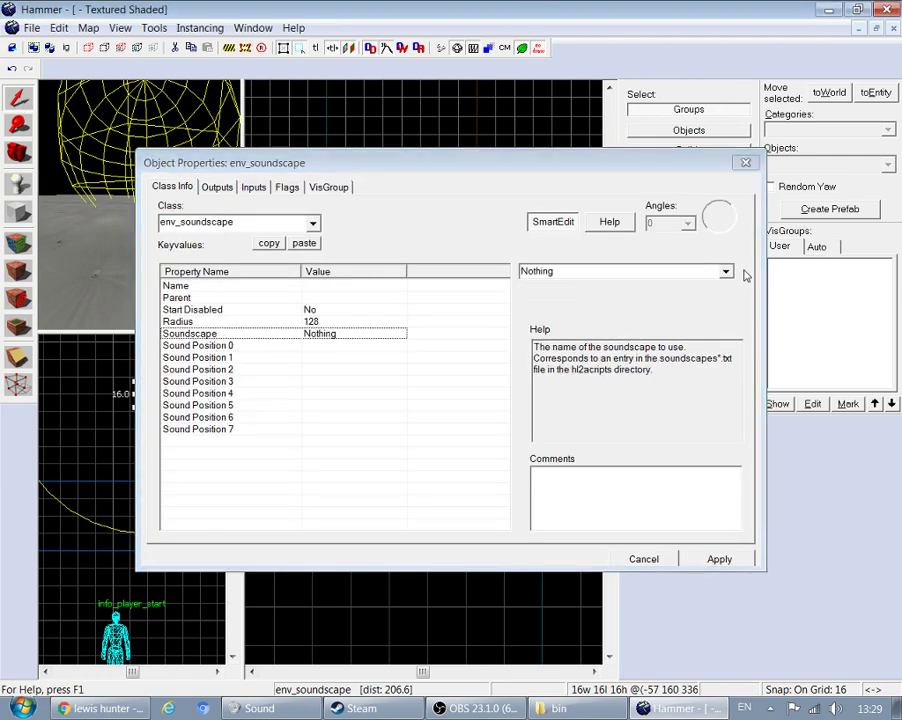
{"action": "left_click", "coordinate": [726, 271]}
{"action": "left_click", "coordinate": [694, 325]}
{"action": "left_click", "coordinate": [727, 561]}
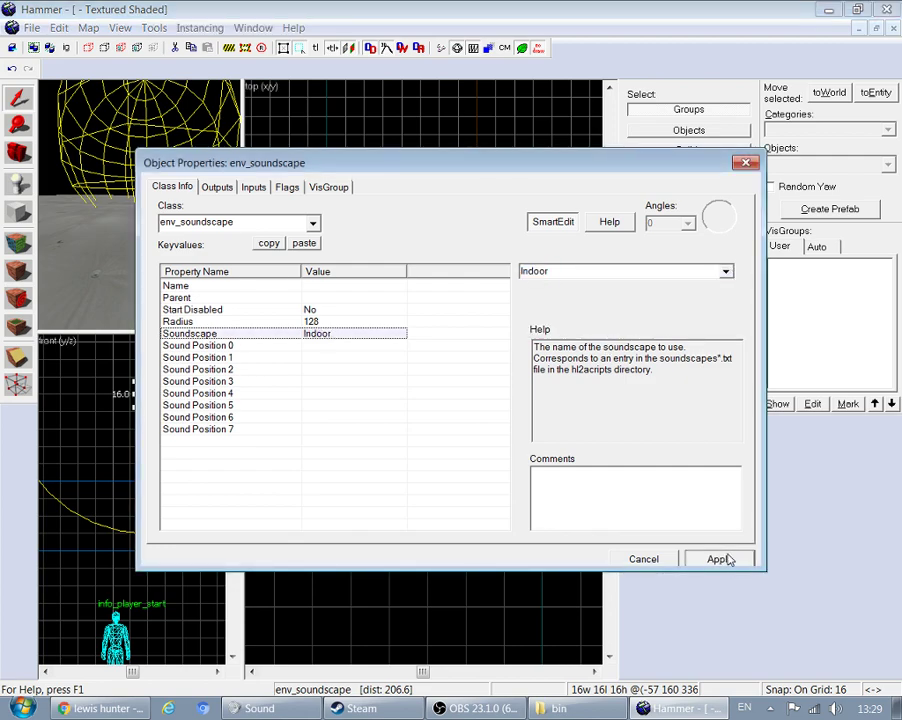
{"action": "left_click", "coordinate": [745, 163]}
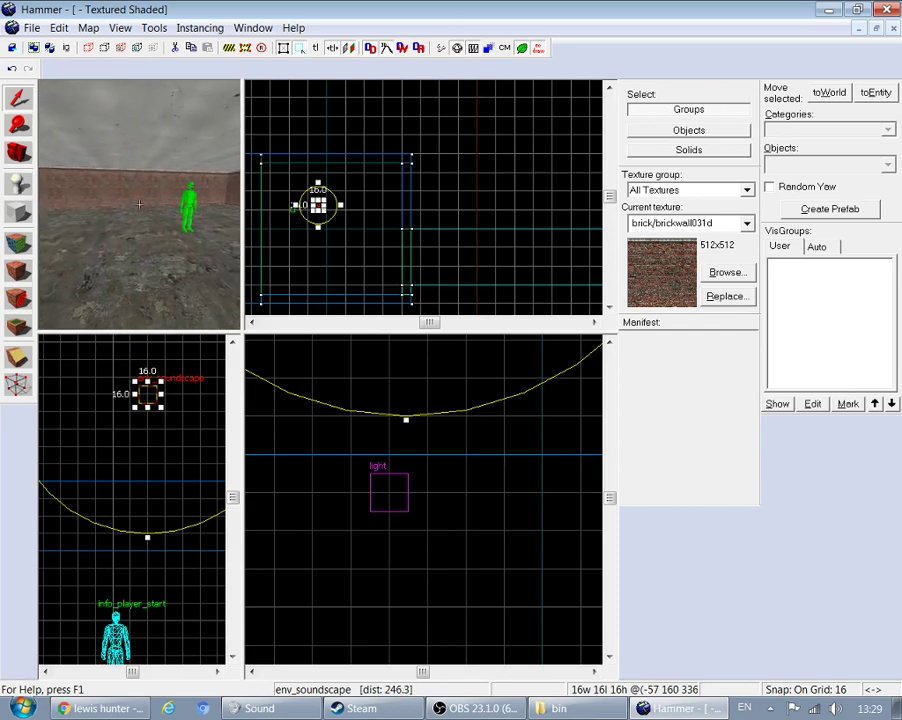
- Place an env_soundscape_triggerable entity on the room's floor and return to the Selection Tool
{"action": "key", "text": "w"}
{"action": "key", "text": "z"}
{"action": "left_click", "coordinate": [18, 185]}
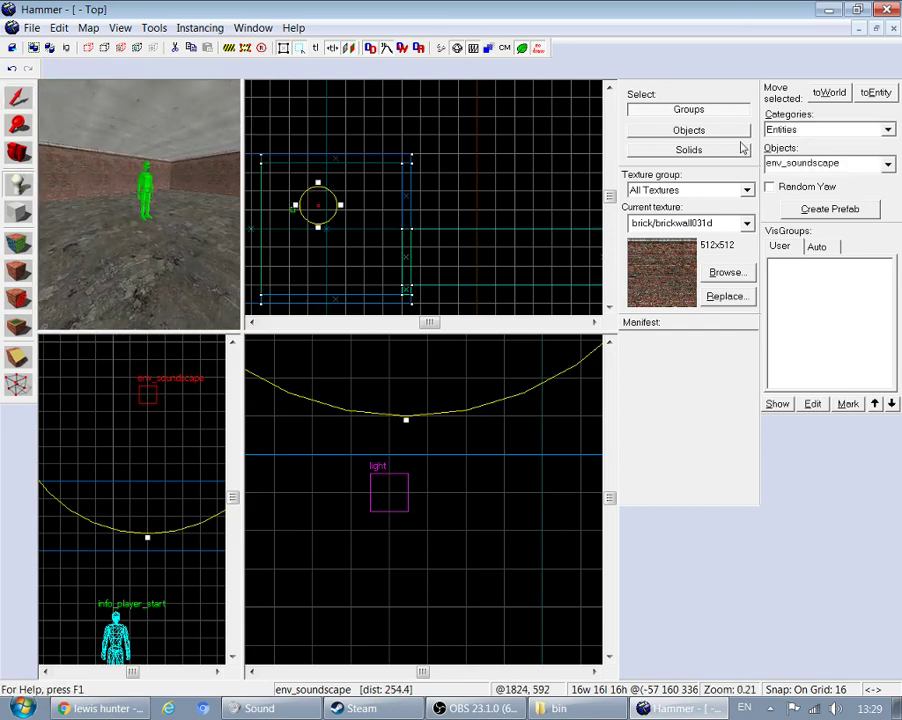
{"action": "left_click", "coordinate": [865, 163]}
{"action": "type", "text": "_t"}
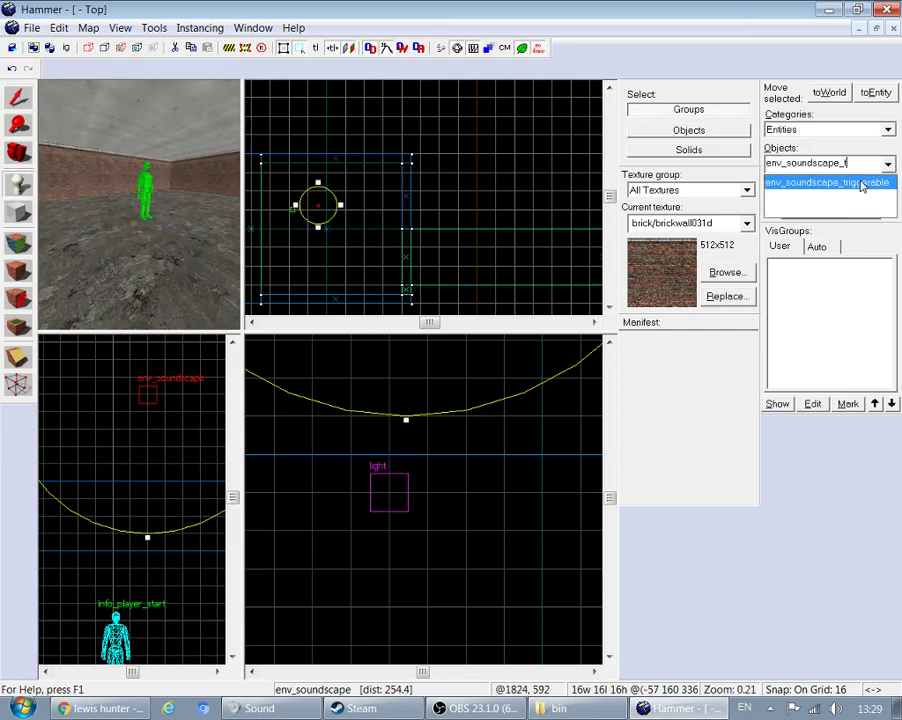
{"action": "left_click", "coordinate": [866, 182]}
{"action": "left_click", "coordinate": [139, 204]}
{"action": "key", "text": "w"}
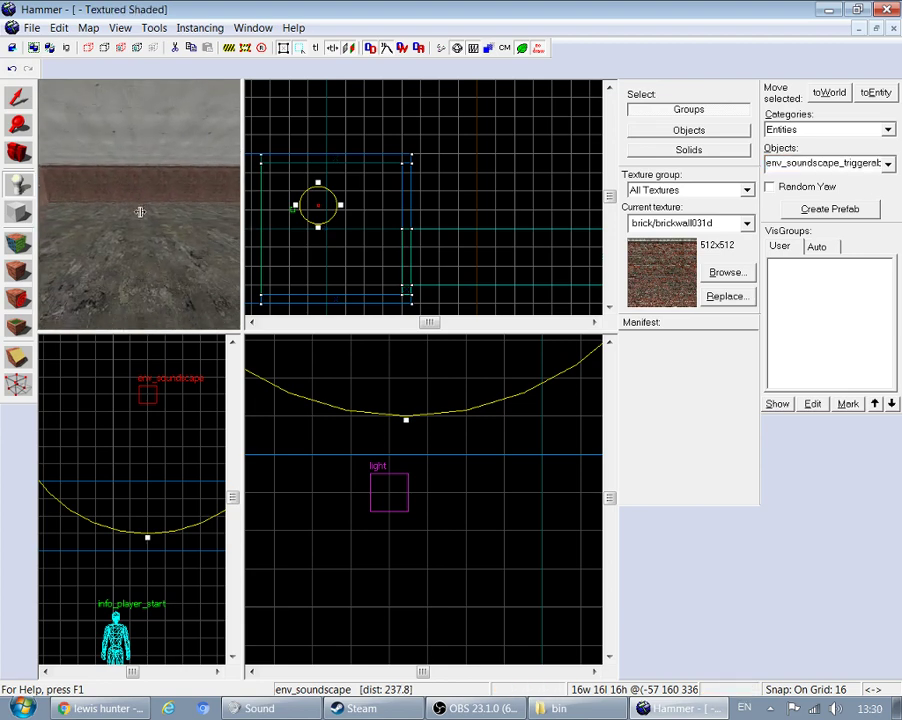
{"action": "left_click", "coordinate": [146, 216]}
{"action": "key", "text": "shift+s"}
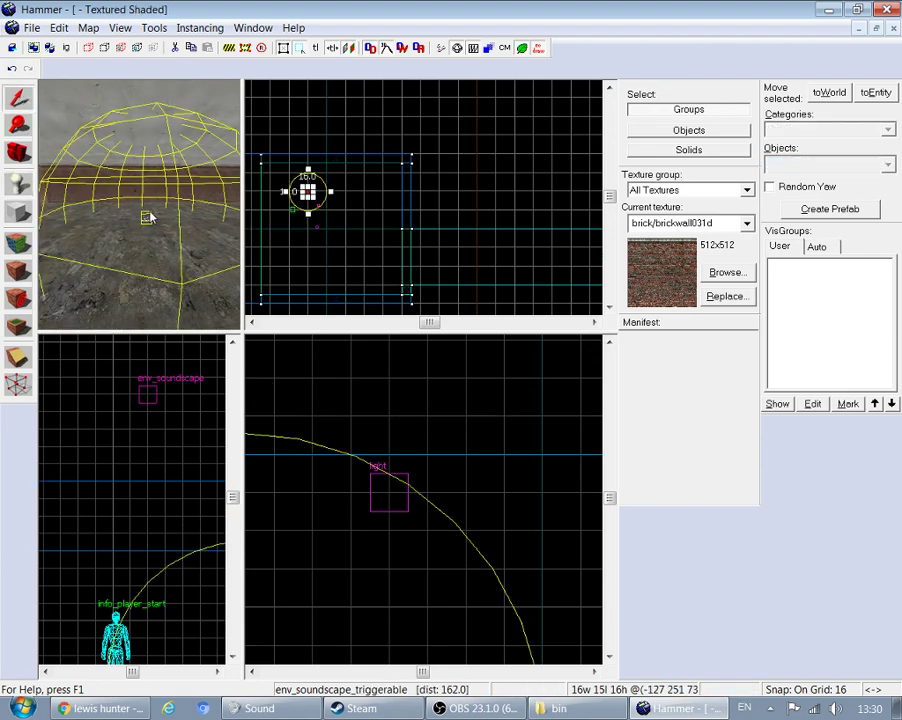
- Open the properties of the env_soundscape_triggerable and set its Name to ambb
{"action": "double_click", "coordinate": [147, 217]}
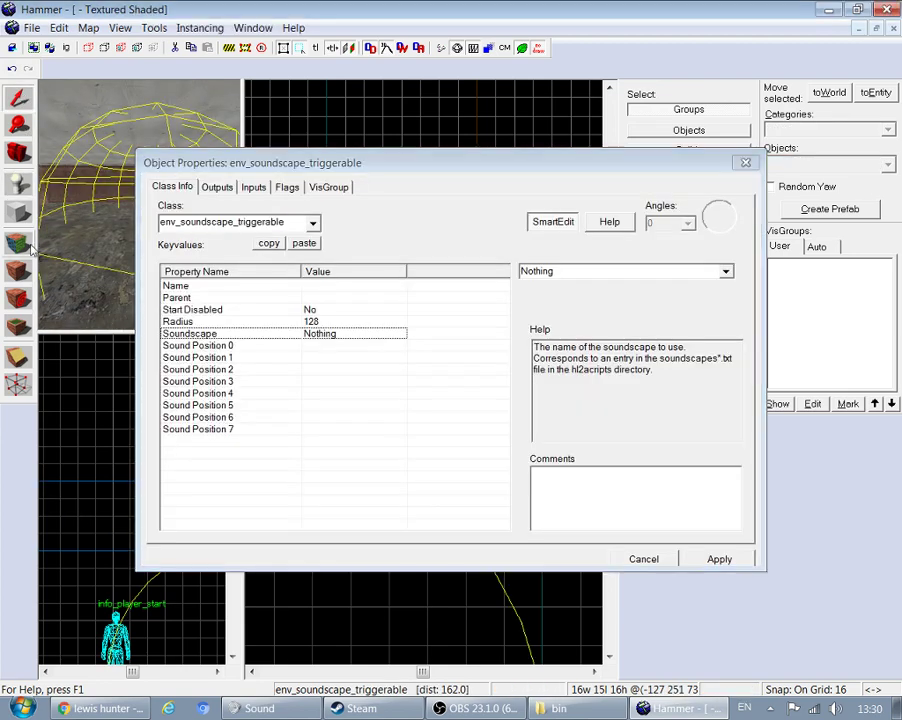
{"action": "left_click", "coordinate": [236, 287]}
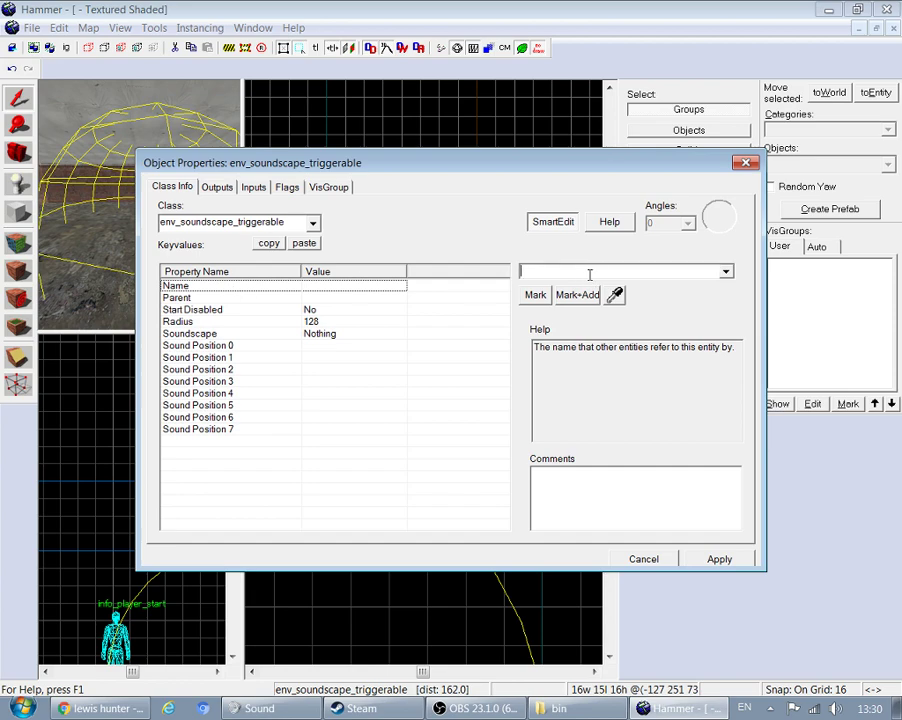
{"action": "type", "text": "amb"}
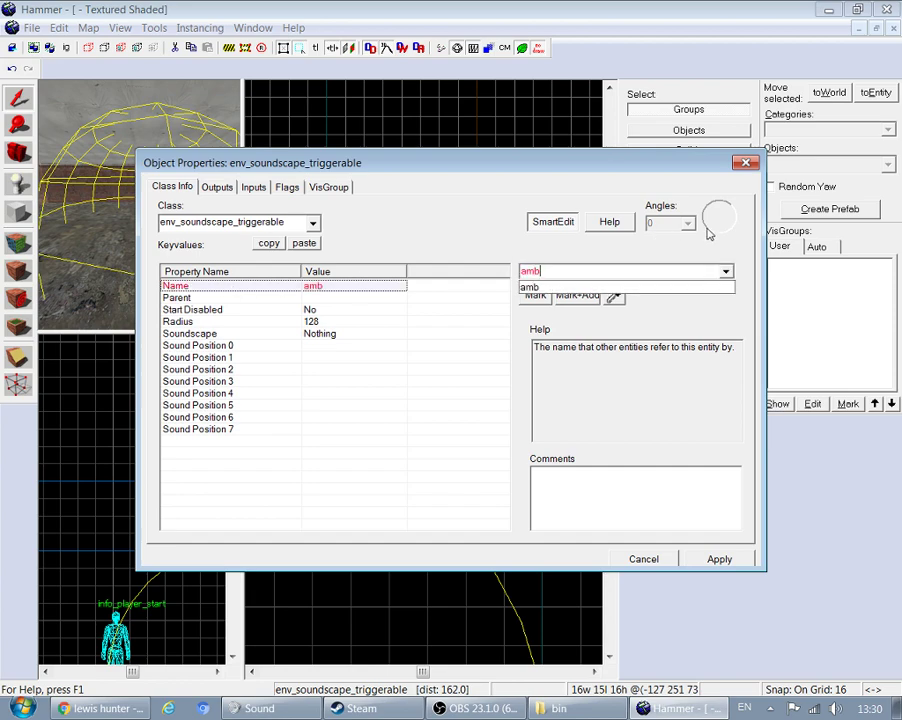
{"action": "type", "text": "b"}
{"action": "left_click", "coordinate": [532, 287]}
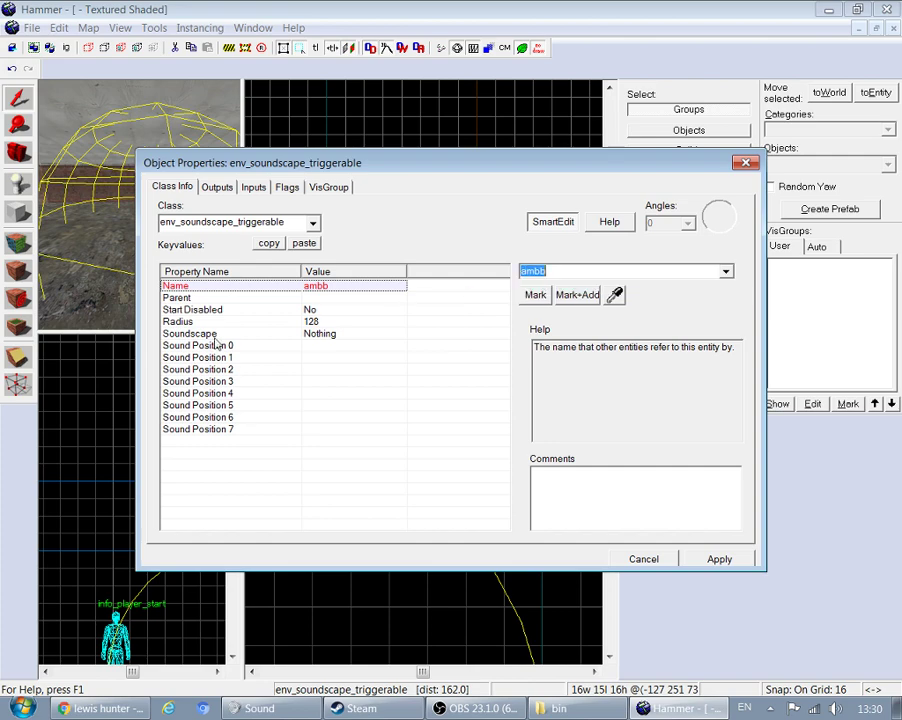
- Check the preset options for the entity's Soundscape property and clear its value
{"action": "left_click", "coordinate": [200, 334]}
{"action": "left_click", "coordinate": [729, 275]}
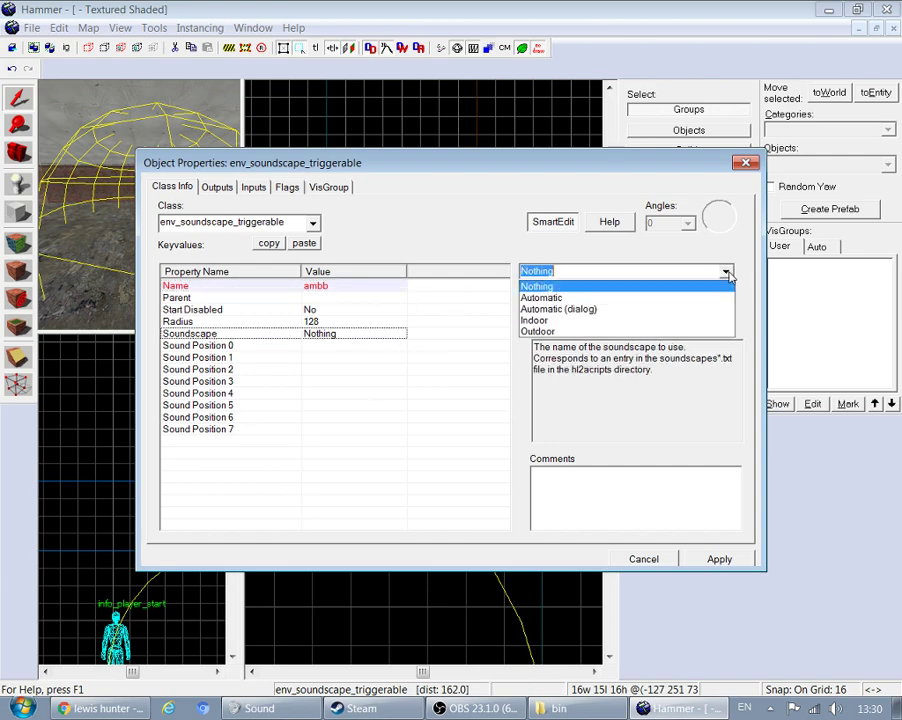
{"action": "left_click", "coordinate": [650, 270]}
{"action": "key", "text": "BackSpace"}
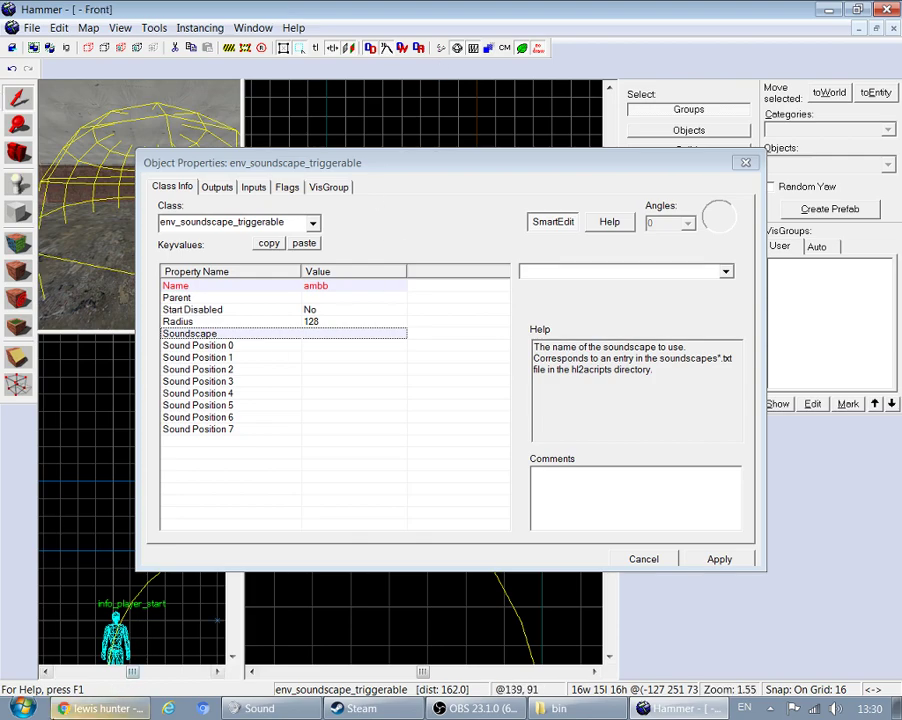
- Switch to Chrome and run a Yahoo web search for "list of HL2 Soundscapes"
{"action": "key", "text": "alt+Tab"}
{"action": "left_click", "coordinate": [262, 13]}
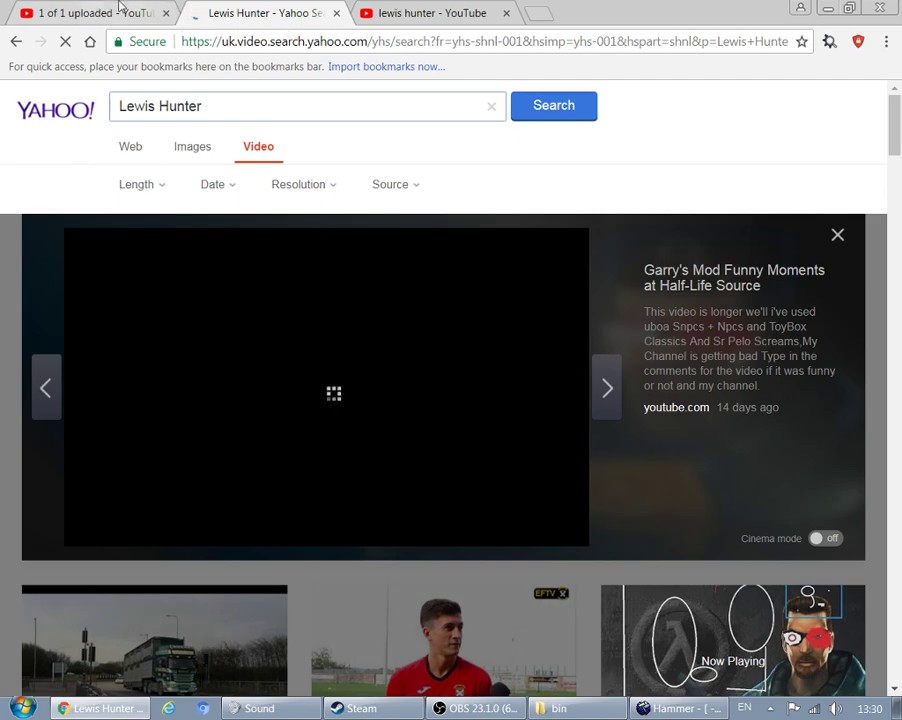
{"action": "left_click", "coordinate": [134, 146]}
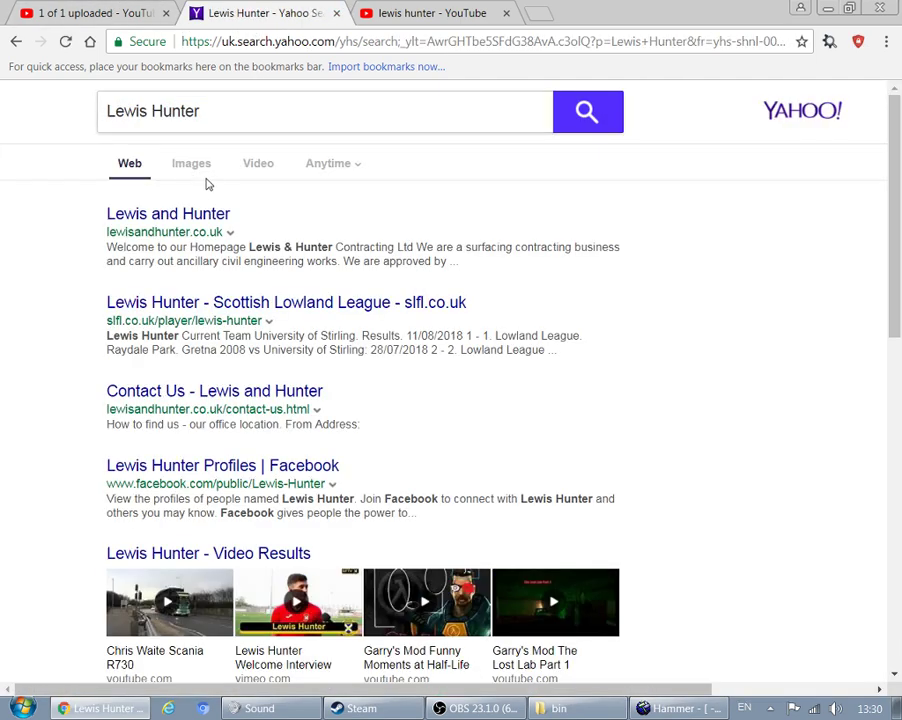
{"action": "left_click", "coordinate": [246, 120]}
{"action": "key", "text": "ctrl+a"}
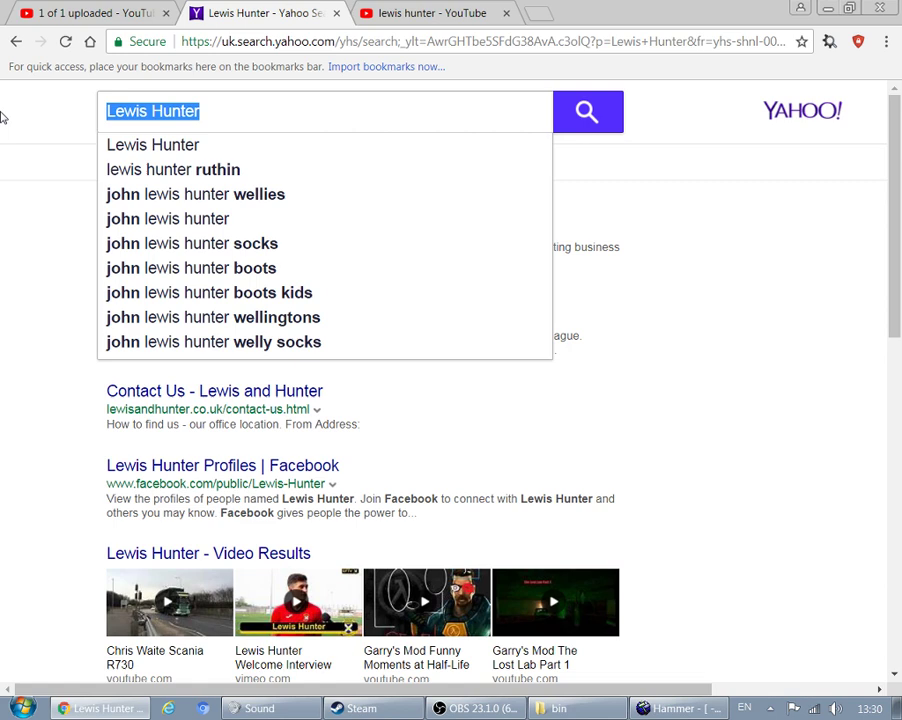
{"action": "key", "text": "BackSpace"}
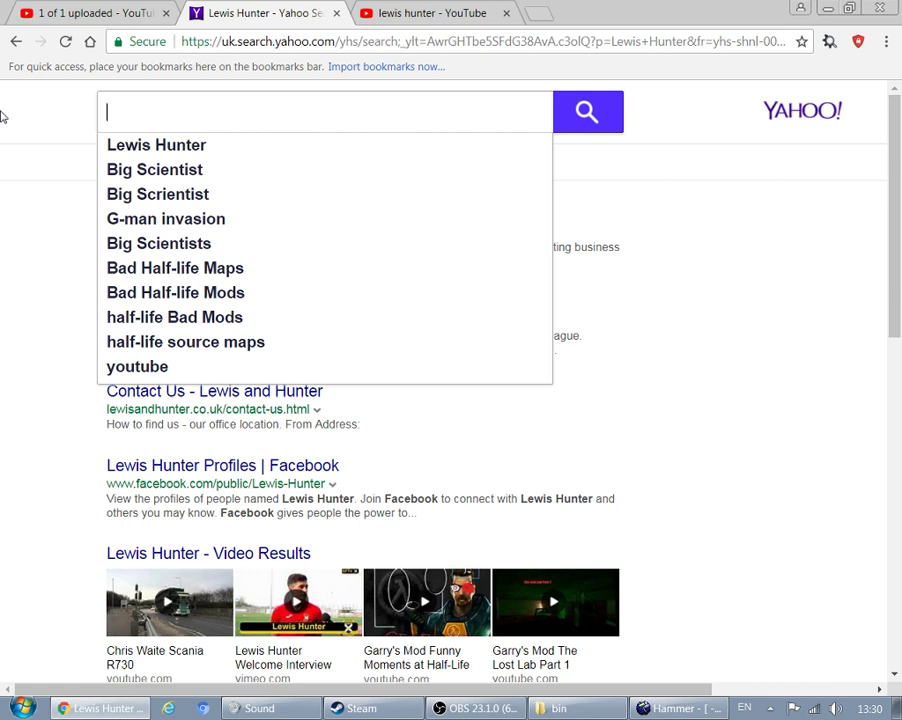
{"action": "type", "text": "L"}
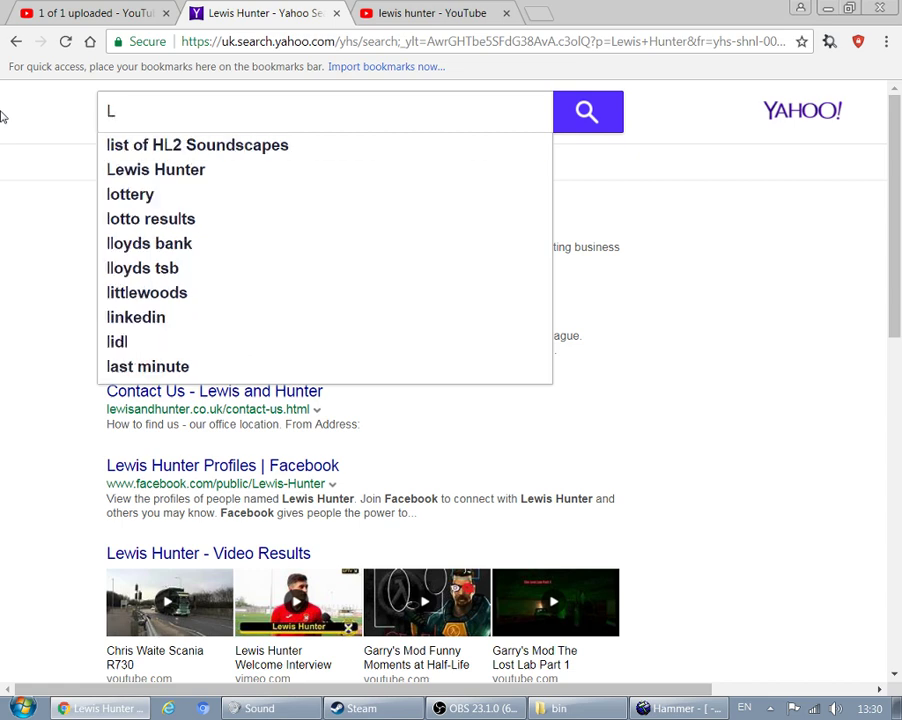
{"action": "type", "text": "i"}
{"action": "left_click", "coordinate": [195, 145]}
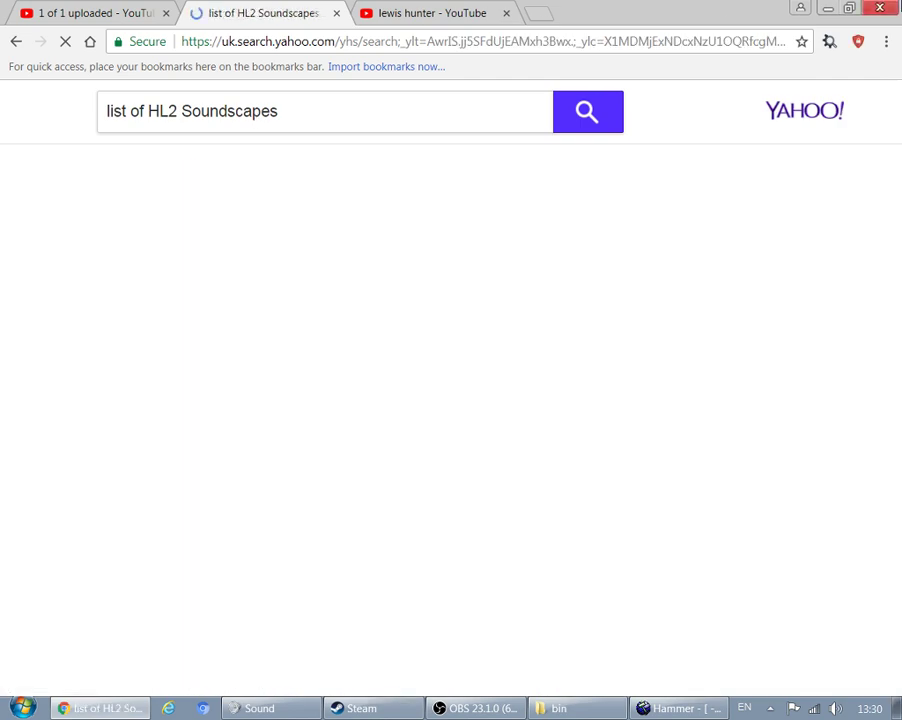
- Open the Valve Developer Community page List of HL2 Soundscapes and go to the Kleiner's Lab and Black Mesa East section
{"action": "left_click", "coordinate": [310, 198]}
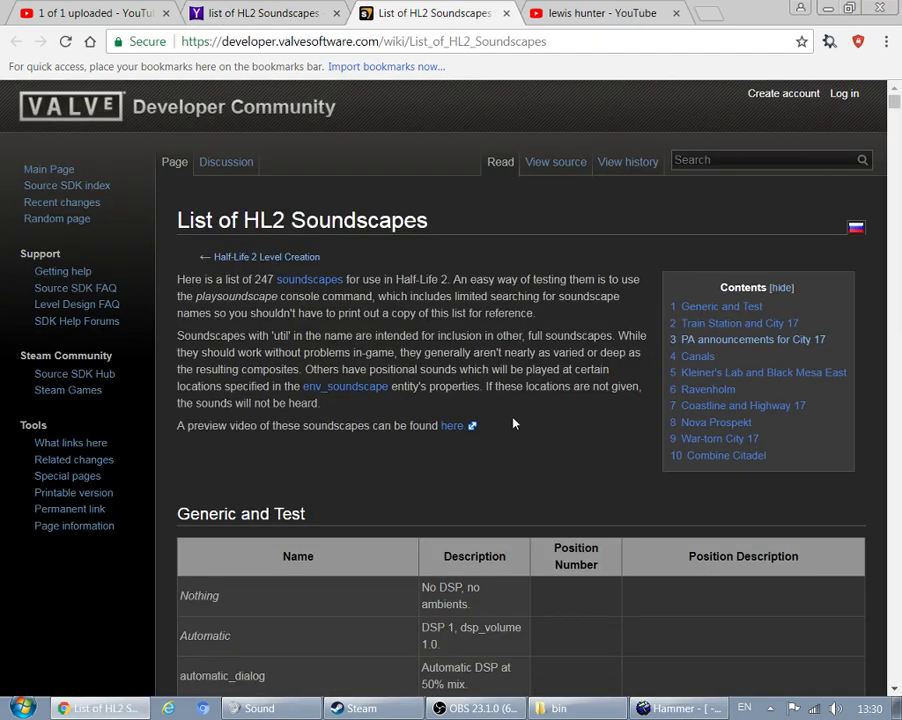
{"action": "scroll", "coordinate": [136, 428], "scroll_direction": "down", "scroll_amount": 4}
{"action": "scroll", "coordinate": [56, 579], "scroll_direction": "up", "scroll_amount": 4}
{"action": "left_click", "coordinate": [745, 373]}
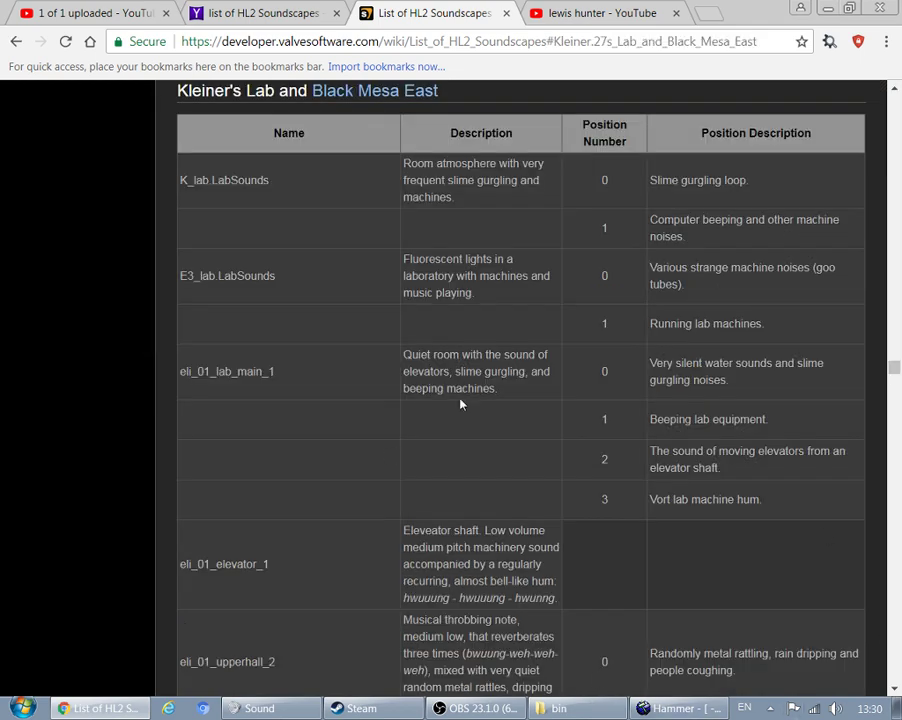
- Find the soundscape name eli_02_lower_corridor_1 in the Kleiner's Lab and Black Mesa East table and copy it
{"action": "scroll", "coordinate": [401, 501], "scroll_direction": "down", "scroll_amount": 2}
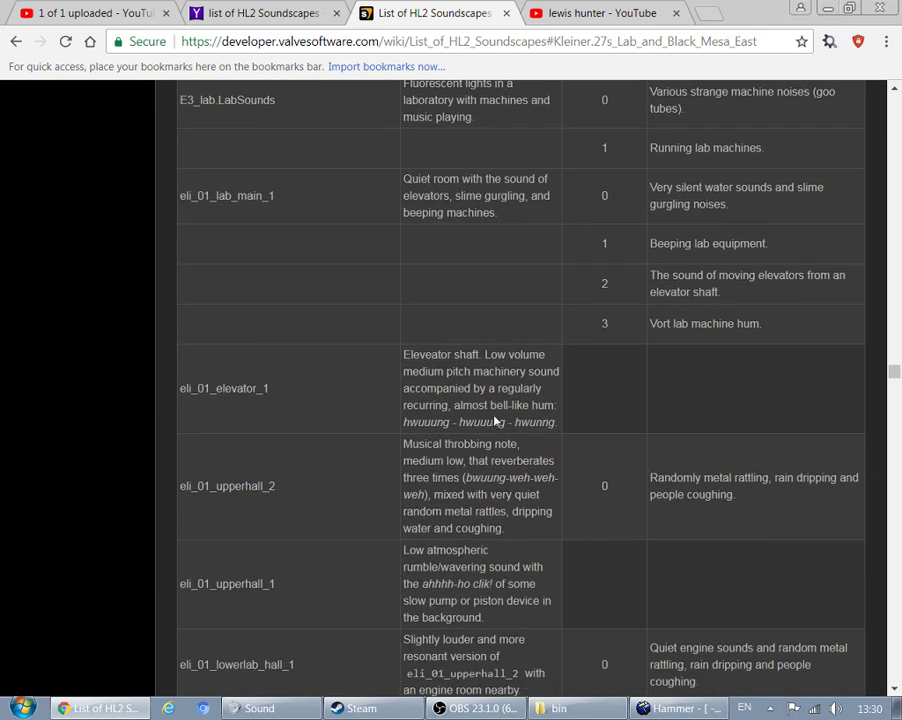
{"action": "scroll", "coordinate": [495, 421], "scroll_direction": "down", "scroll_amount": 2}
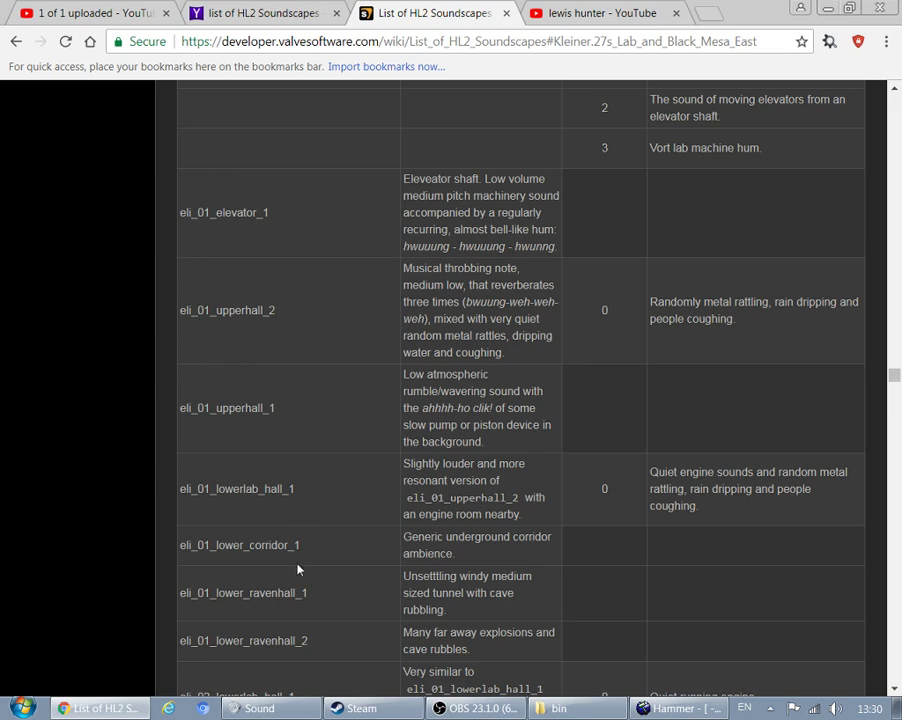
{"action": "scroll", "coordinate": [297, 569], "scroll_direction": "down", "scroll_amount": 2}
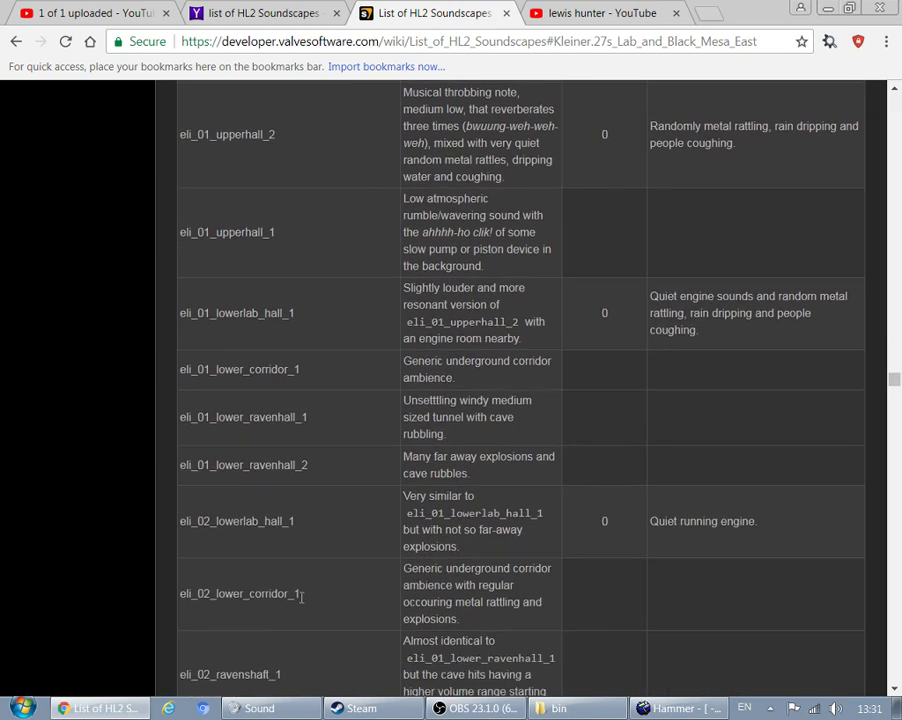
{"action": "left_click_drag", "start_coordinate": [301, 594], "coordinate": [253, 598]}
{"action": "right_click", "coordinate": [183, 597]}
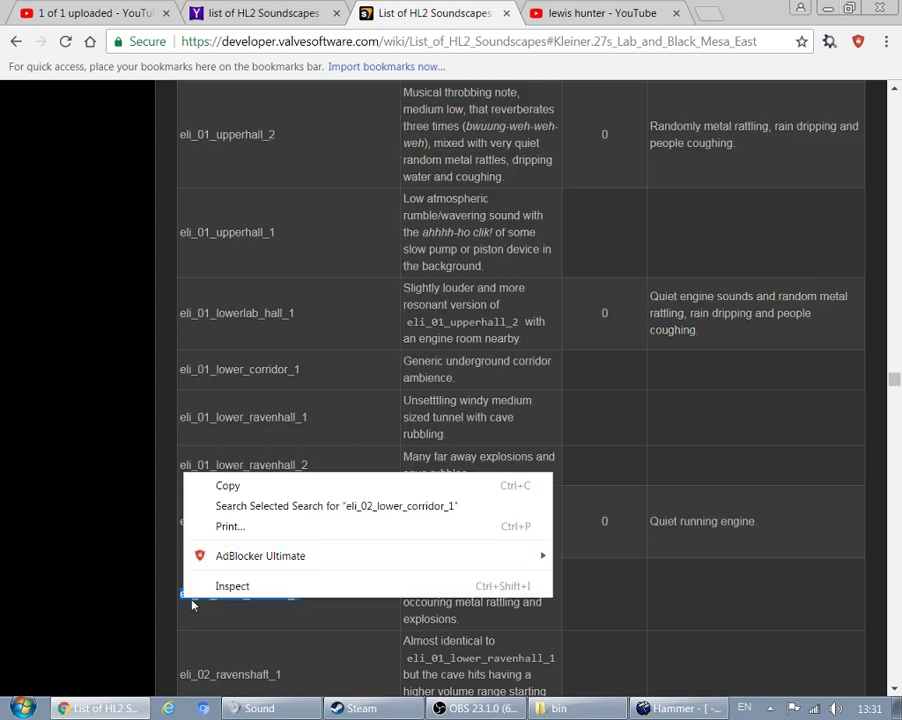
{"action": "left_click", "coordinate": [228, 486]}
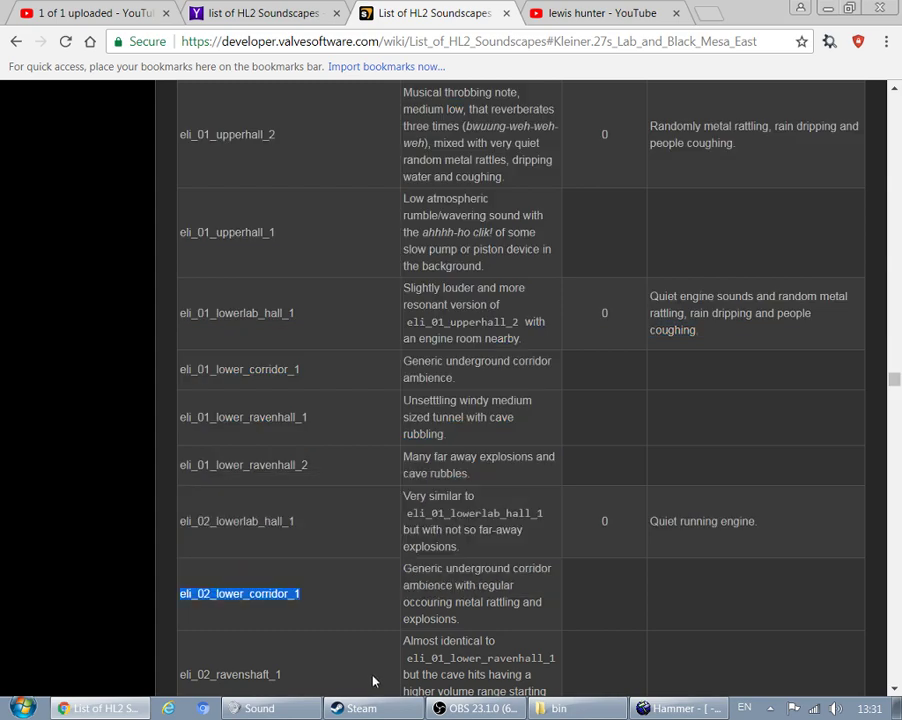
- Switch back to Hammer, set the entity's Soundscape to the copied eli_02_lower_corridor_1, apply it and close the properties
{"action": "left_click", "coordinate": [672, 708]}
{"action": "right_click", "coordinate": [610, 271]}
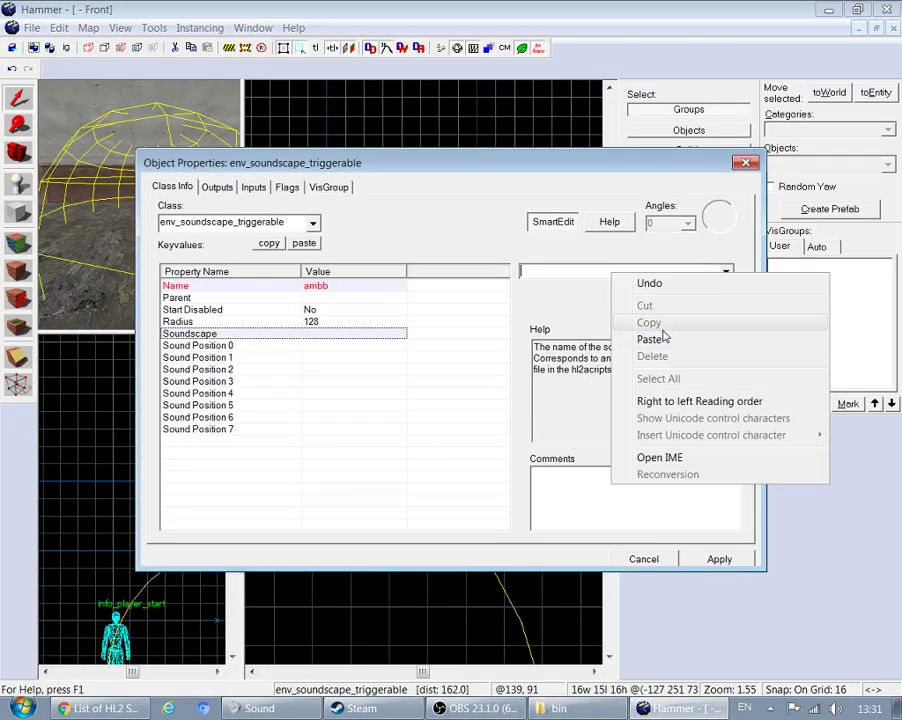
{"action": "left_click", "coordinate": [662, 339]}
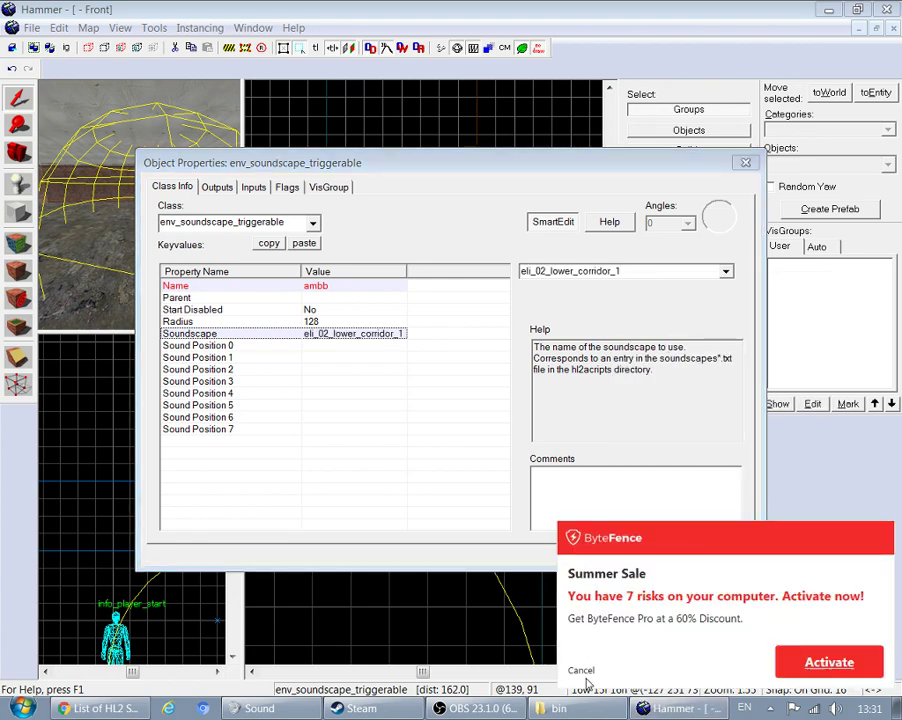
{"action": "left_click", "coordinate": [697, 560]}
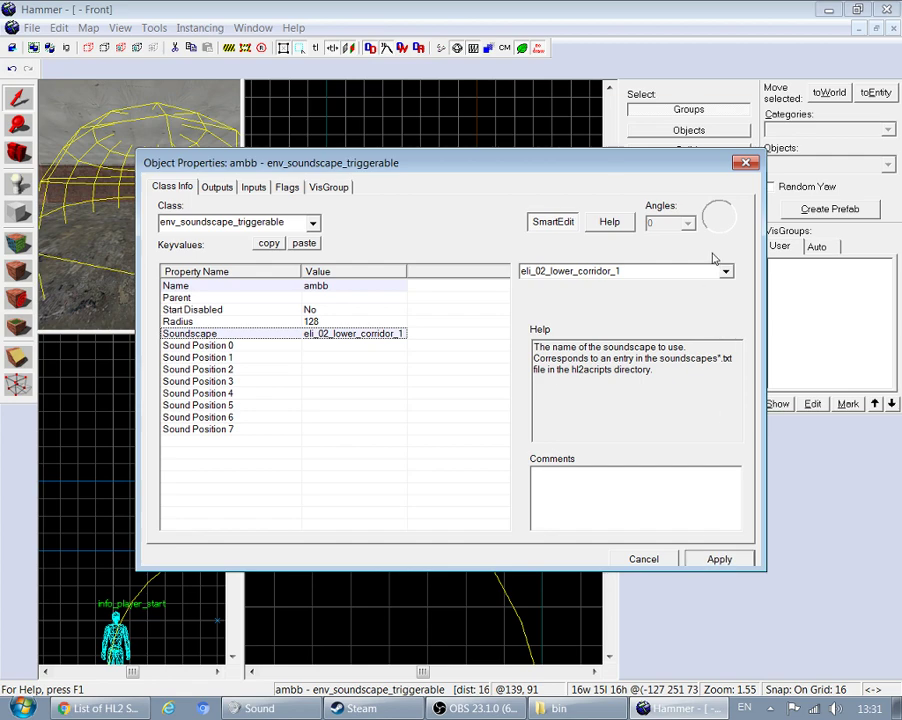
{"action": "left_click", "coordinate": [745, 163]}
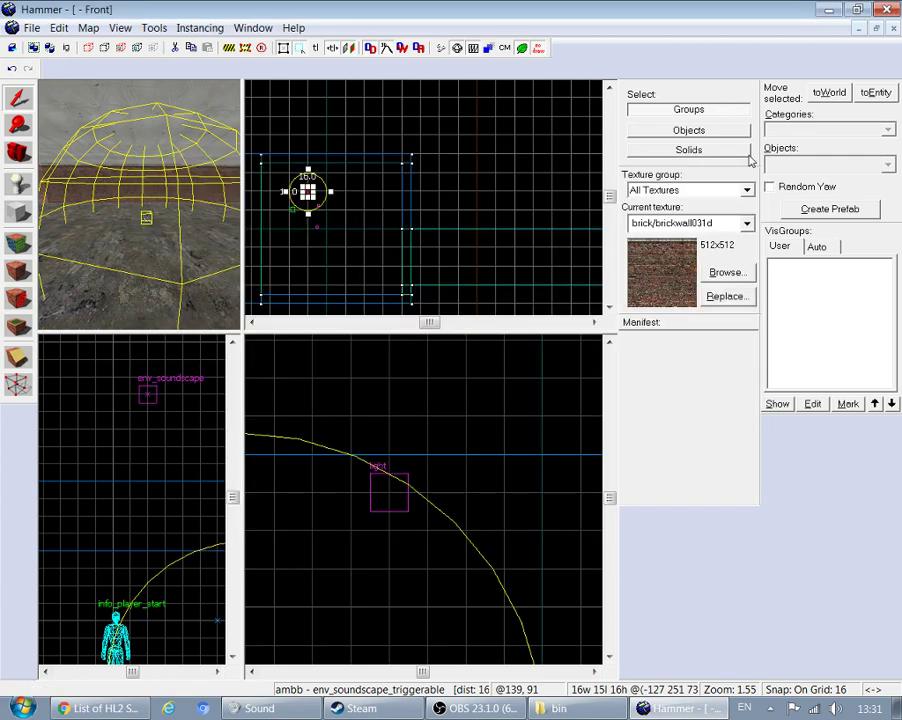
- Start the Block Tool and choose tools/toolstrigger as the current texture, filtering the textures by "trigger"
{"action": "key", "text": "z"}
{"action": "key", "text": "z"}
{"action": "left_click", "coordinate": [18, 212]}
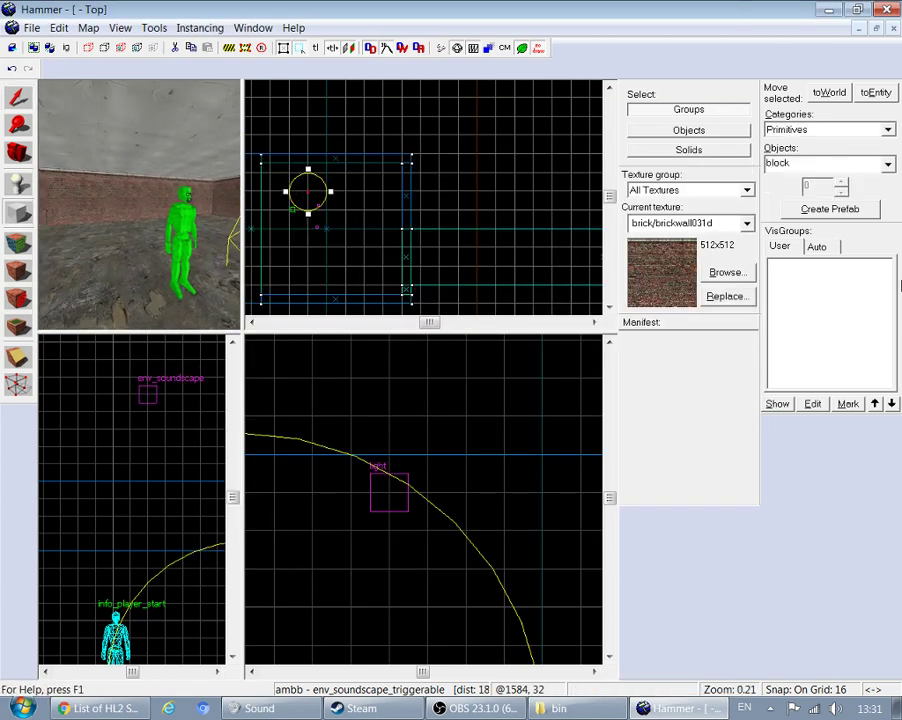
{"action": "left_click", "coordinate": [731, 279]}
{"action": "key", "text": "BackSpace"}
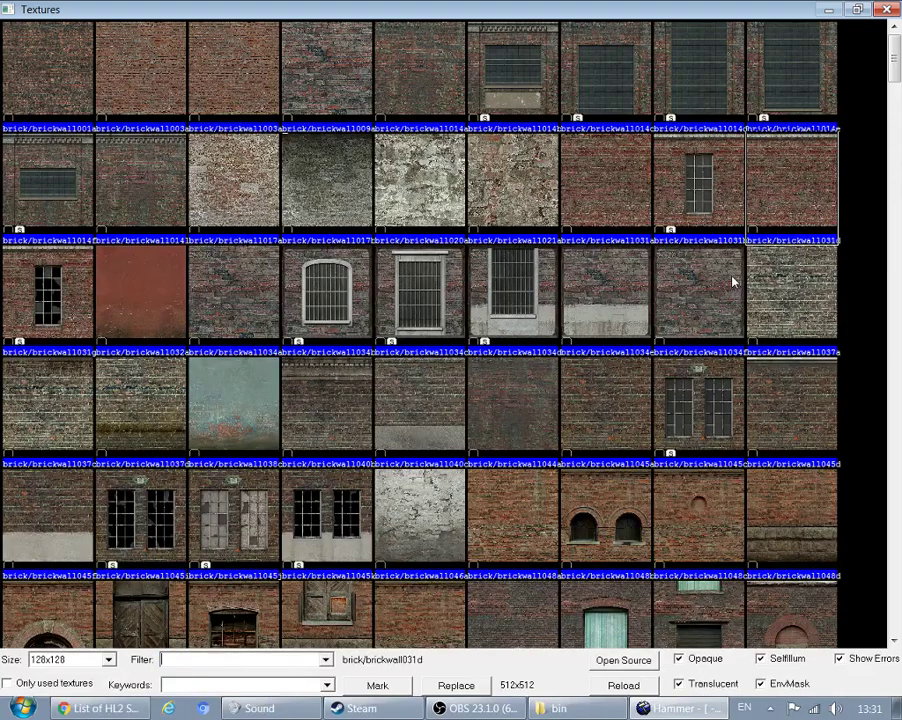
{"action": "type", "text": "trigger"}
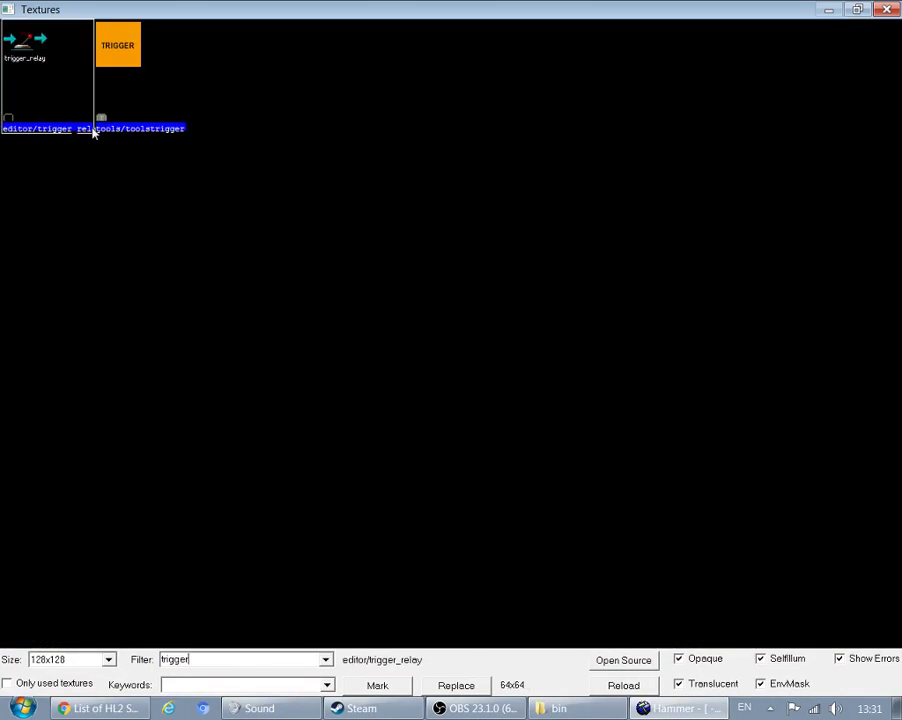
{"action": "double_click", "coordinate": [121, 97]}
- Draw a 48 by 48 unit block outline around the info_player_start in the top view
{"action": "left_click", "coordinate": [14, 213]}
{"action": "scroll", "coordinate": [378, 198], "scroll_direction": "down", "scroll_amount": 3}
{"action": "scroll", "coordinate": [330, 190], "scroll_direction": "up", "scroll_amount": 4}
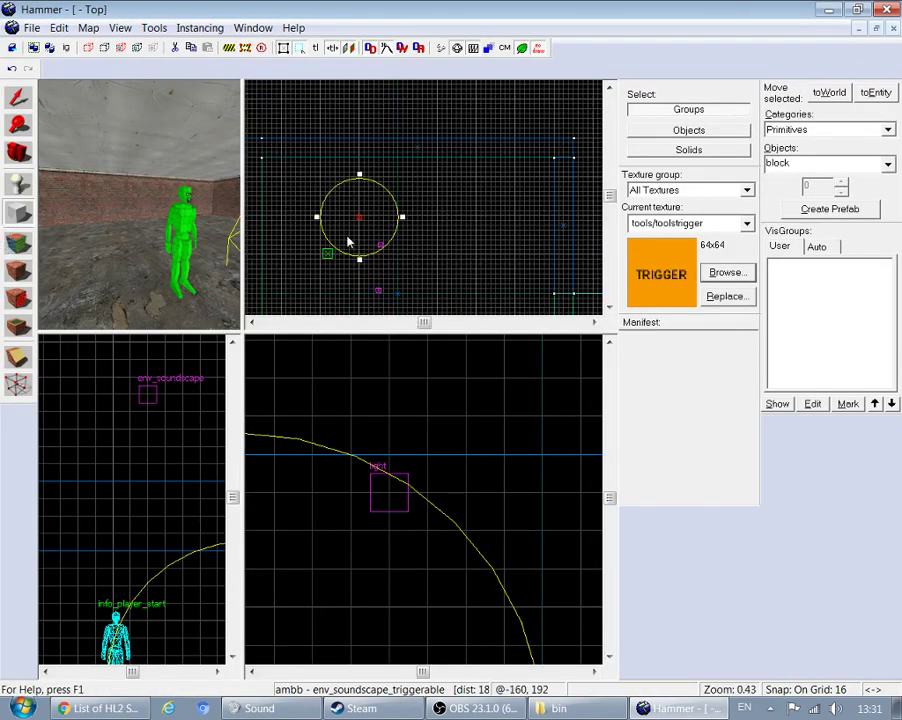
{"action": "scroll", "coordinate": [375, 267], "scroll_direction": "up", "scroll_amount": 3}
{"action": "scroll", "coordinate": [380, 245], "scroll_direction": "down", "scroll_amount": 3}
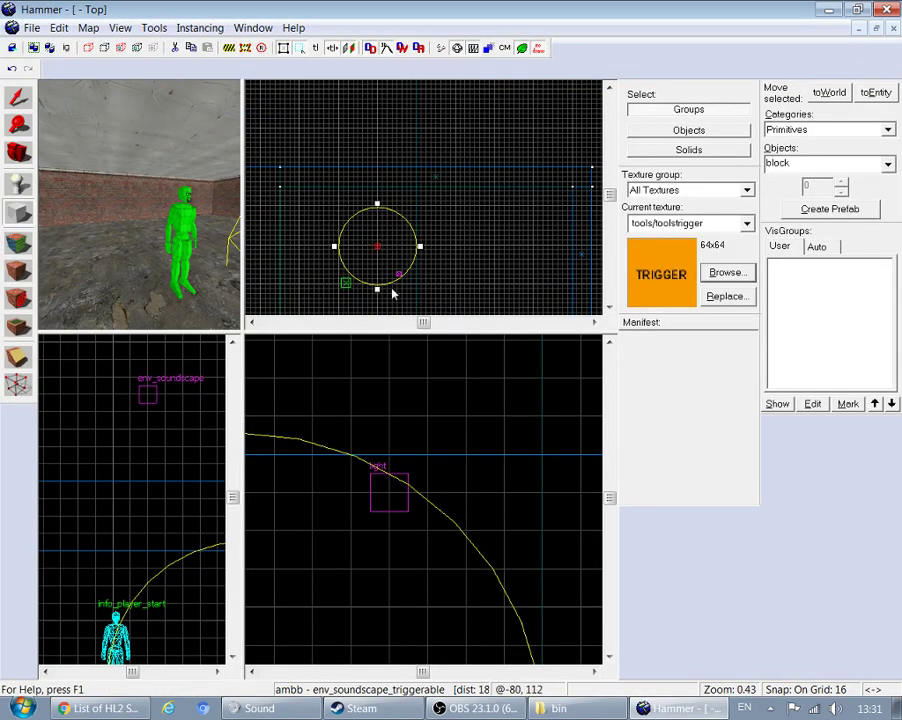
{"action": "scroll", "coordinate": [345, 288], "scroll_direction": "up", "scroll_amount": 5}
{"action": "mouse_move", "coordinate": [319, 231]}
{"action": "left_mouse_down"}
{"action": "mouse_move", "coordinate": [382, 258]}
{"action": "mouse_move", "coordinate": [396, 314]}
{"action": "mouse_move", "coordinate": [412, 316]}
{"action": "mouse_move", "coordinate": [392, 200]}
{"action": "mouse_move", "coordinate": [416, 240]}
{"action": "left_mouse_up"}
{"action": "scroll", "coordinate": [160, 228], "scroll_direction": "down", "scroll_amount": 5}
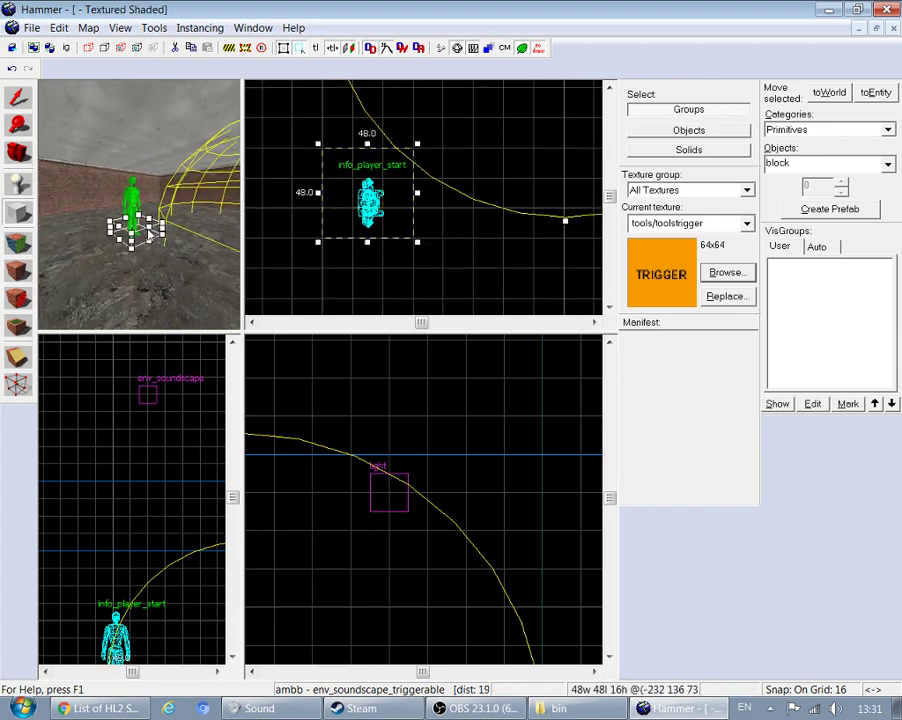
- Raise the trigger block's height to 95 units so it encloses the player start, and create the solid
{"action": "left_click_drag", "start_coordinate": [148, 234], "coordinate": [151, 161]}
{"action": "key", "text": "z"}
{"action": "key", "text": "w"}
{"action": "key", "text": "z"}
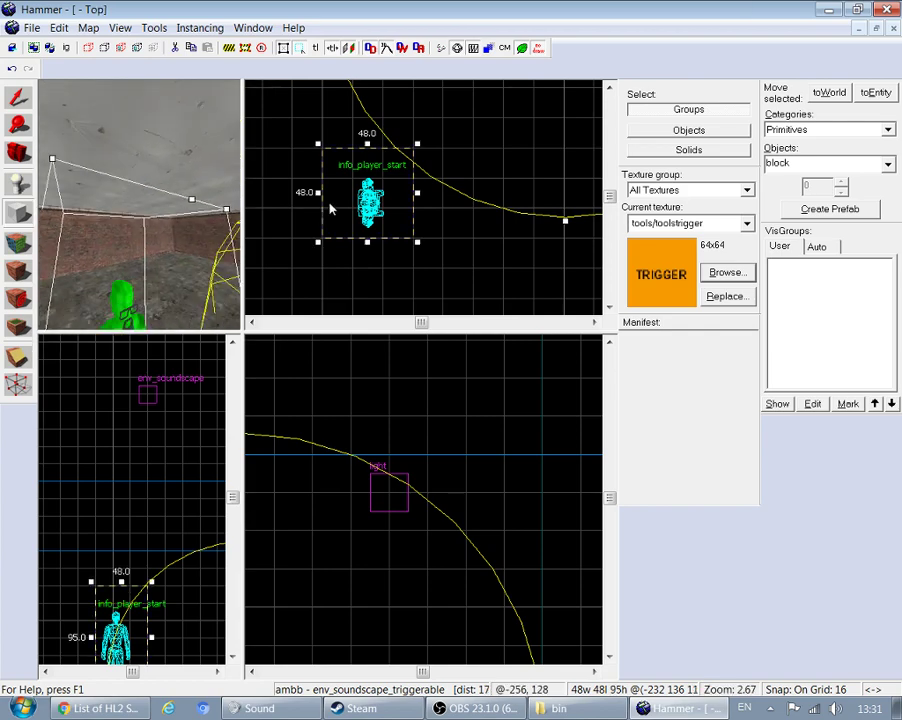
{"action": "right_click", "coordinate": [330, 205]}
{"action": "left_click", "coordinate": [355, 201]}
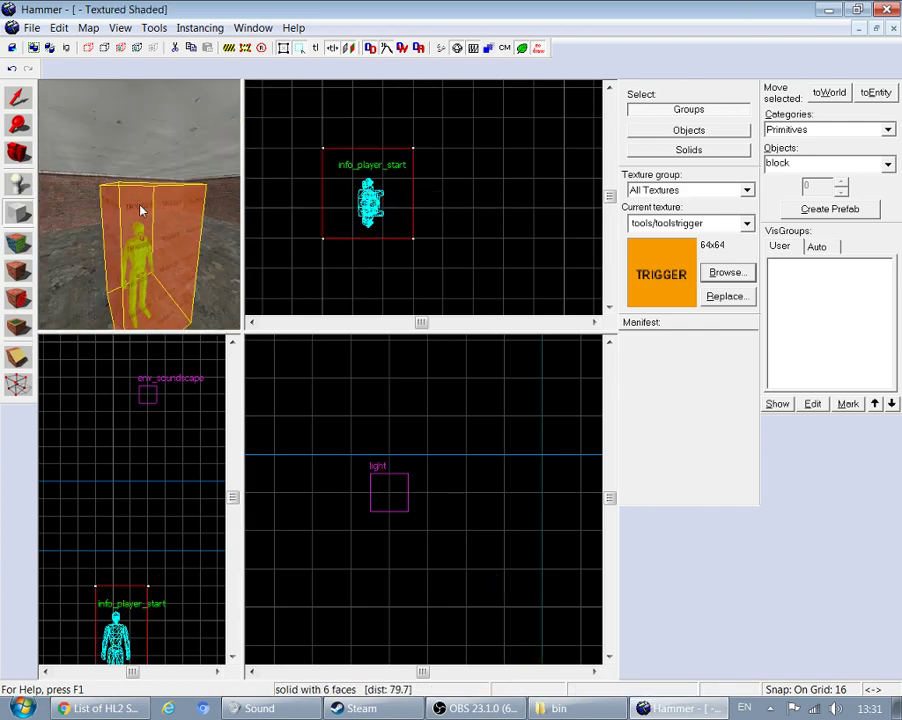
- Tie the trigger block around the player start to a brush entity, set its class to trigger_soundscape and apply it
{"action": "key", "text": "ctrl+t"}
{"action": "key", "text": "BackSpace"}
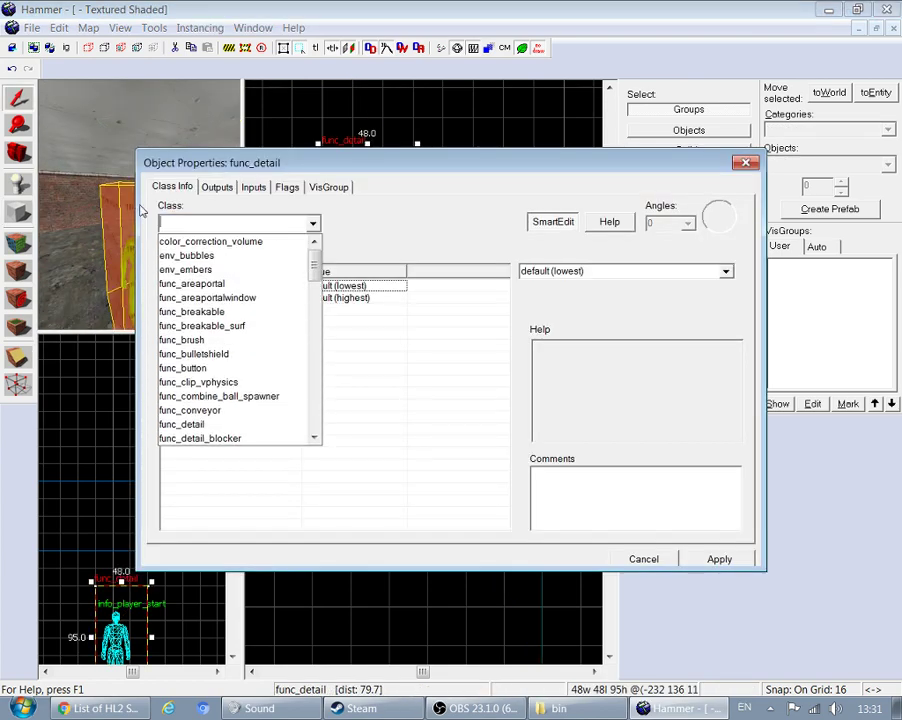
{"action": "type", "text": "t"}
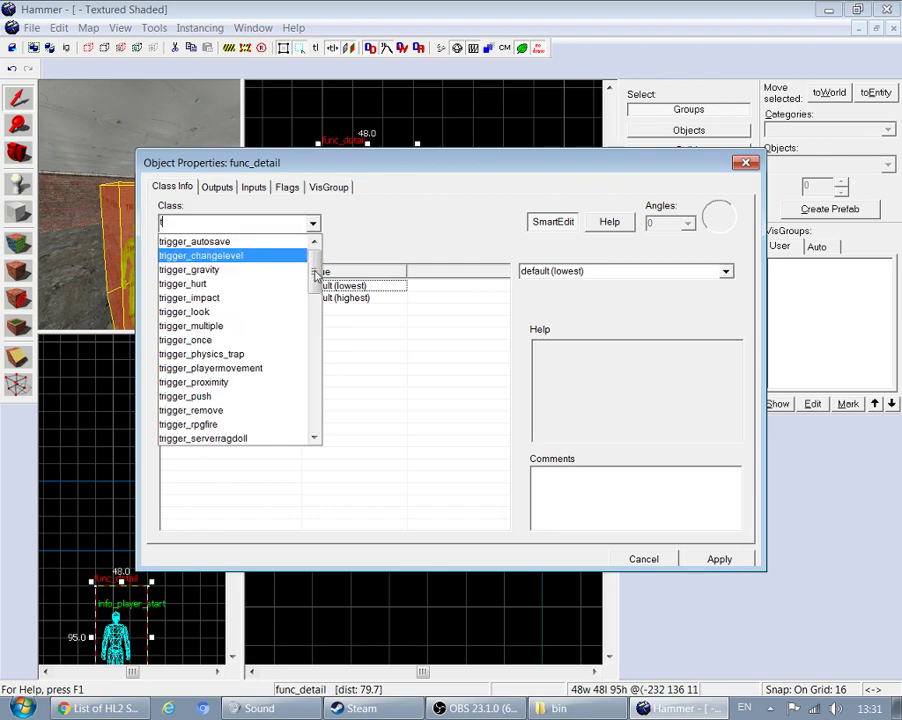
{"action": "mouse_move", "coordinate": [315, 268]}
{"action": "left_mouse_down"}
{"action": "mouse_move", "coordinate": [292, 342]}
{"action": "mouse_move", "coordinate": [302, 268]}
{"action": "left_mouse_up"}
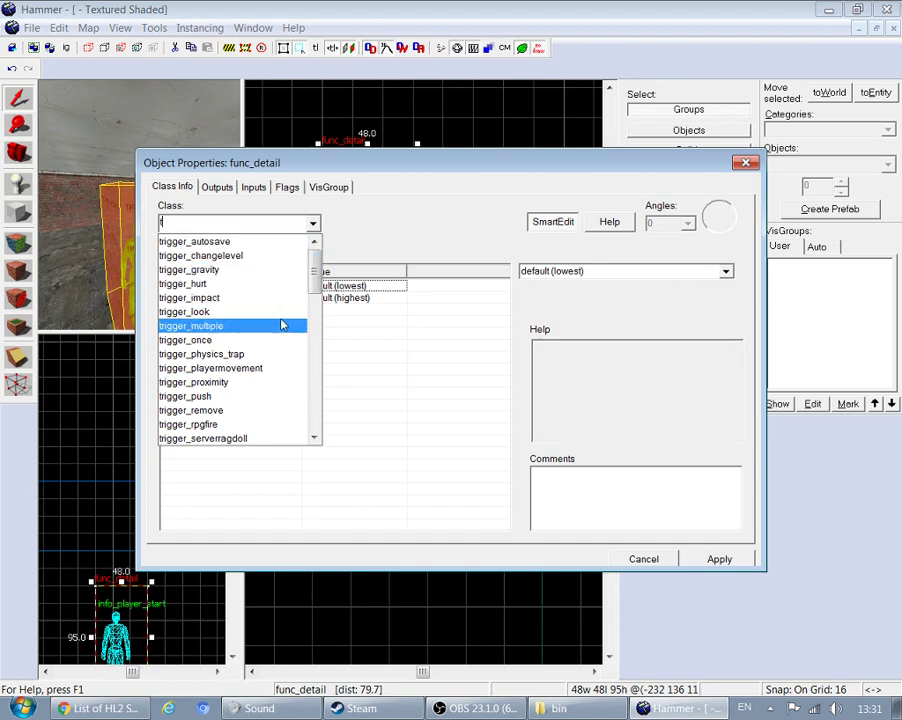
{"action": "scroll", "coordinate": [312, 276], "scroll_direction": "down", "scroll_amount": 1}
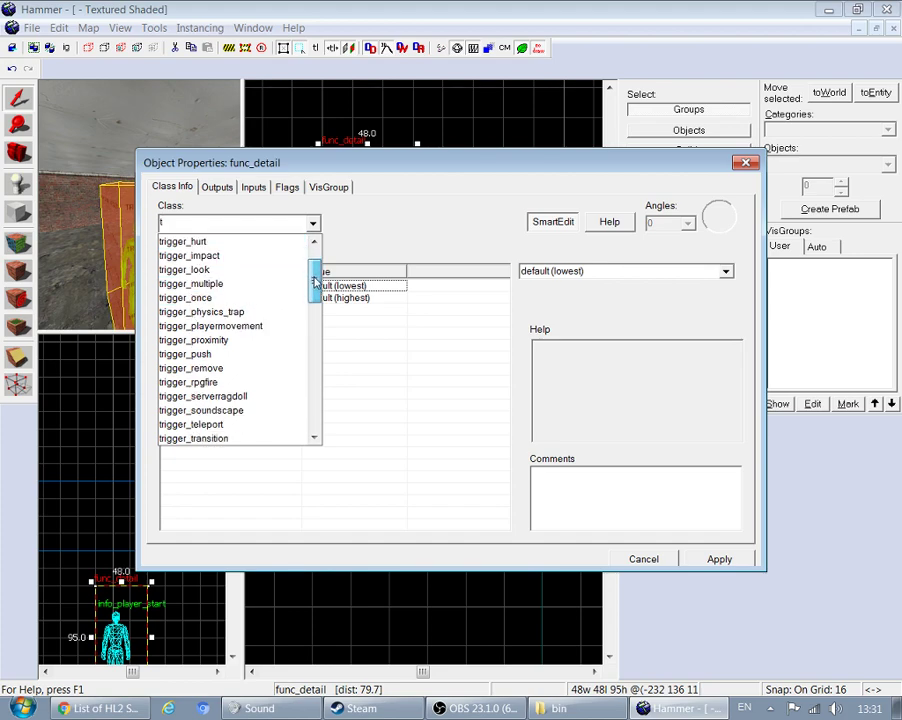
{"action": "left_click", "coordinate": [242, 410]}
{"action": "left_click", "coordinate": [715, 558]}
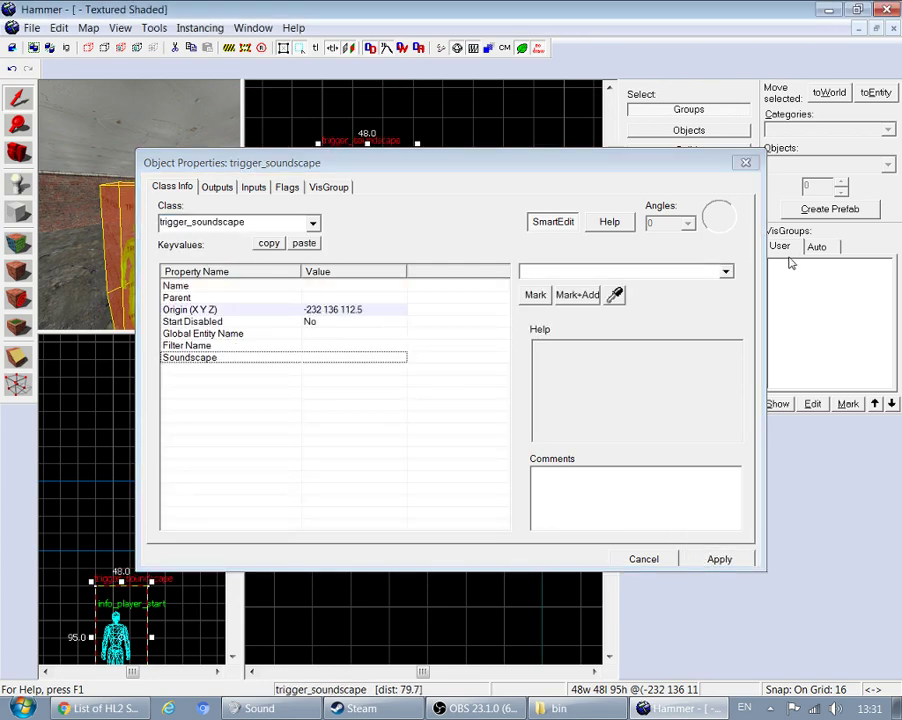
- Set the trigger_soundscape's Soundscape property to ambb and close its properties
{"action": "left_click", "coordinate": [726, 271]}
{"action": "left_click", "coordinate": [696, 283]}
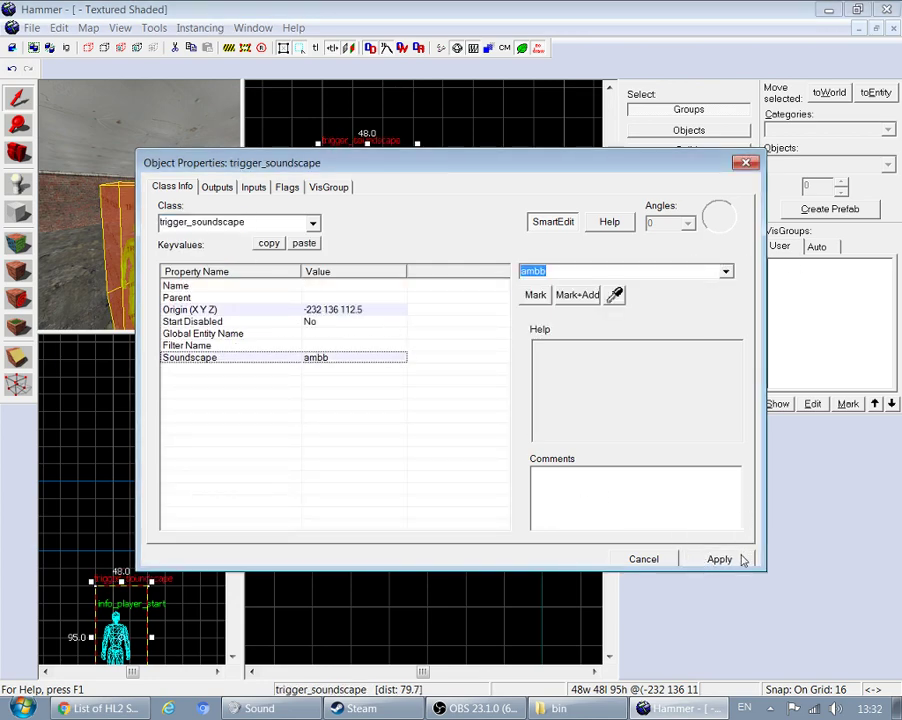
{"action": "left_click", "coordinate": [745, 162]}
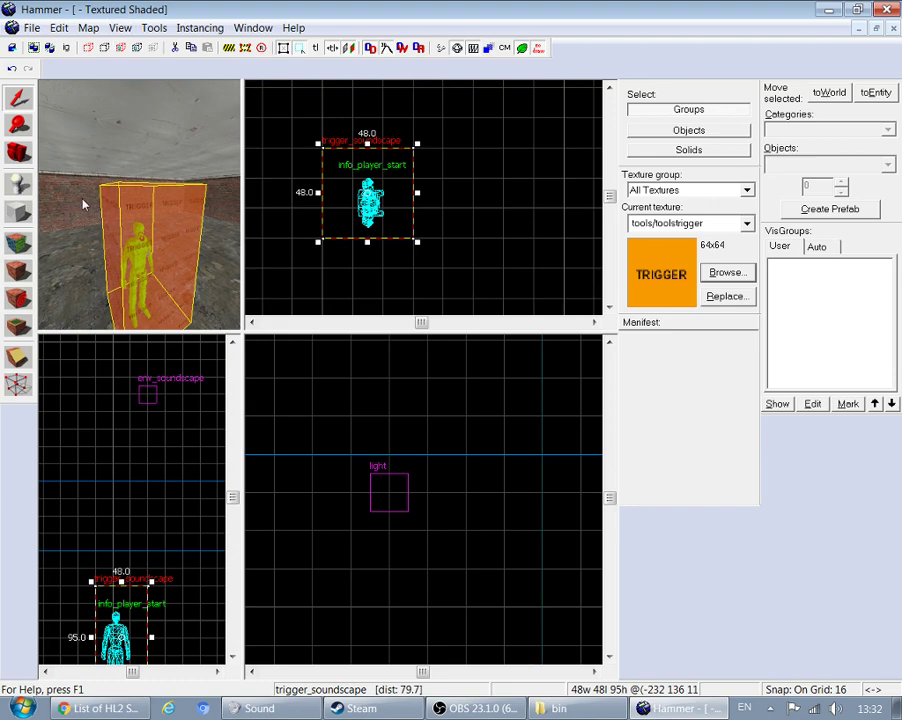
- Save the map in the Documents library under the name soundscape_test as a Valve Map File
{"action": "left_click", "coordinate": [32, 27]}
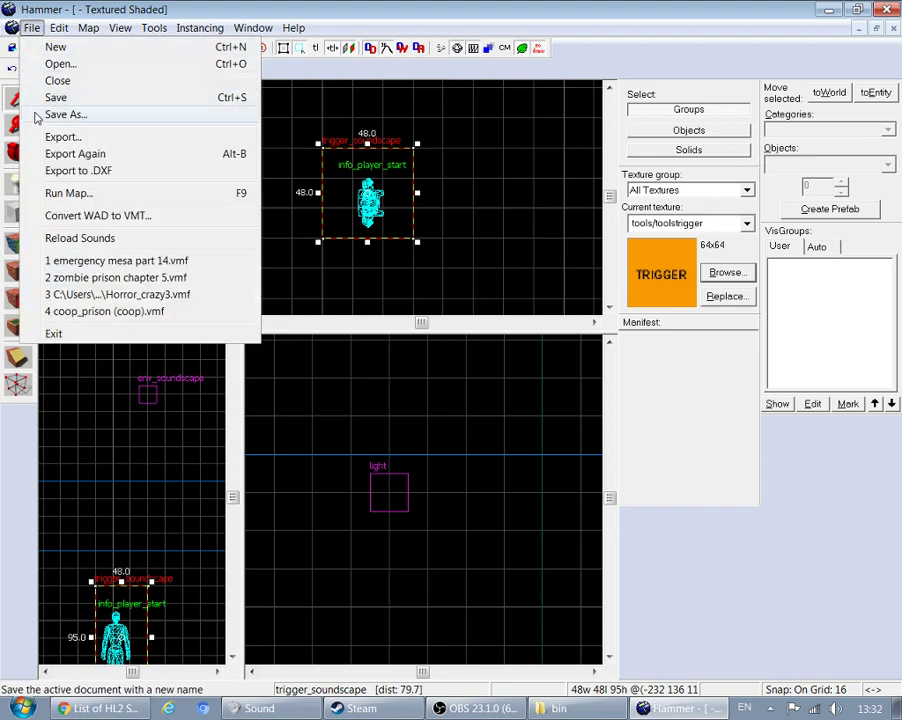
{"action": "left_click", "coordinate": [190, 216]}
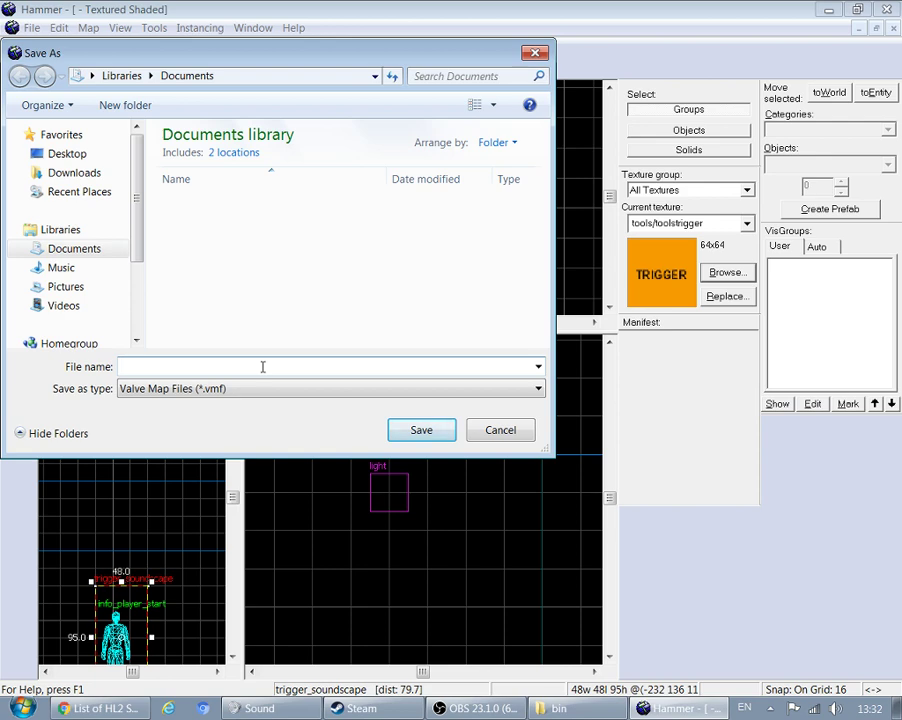
{"action": "type", "text": "so"}
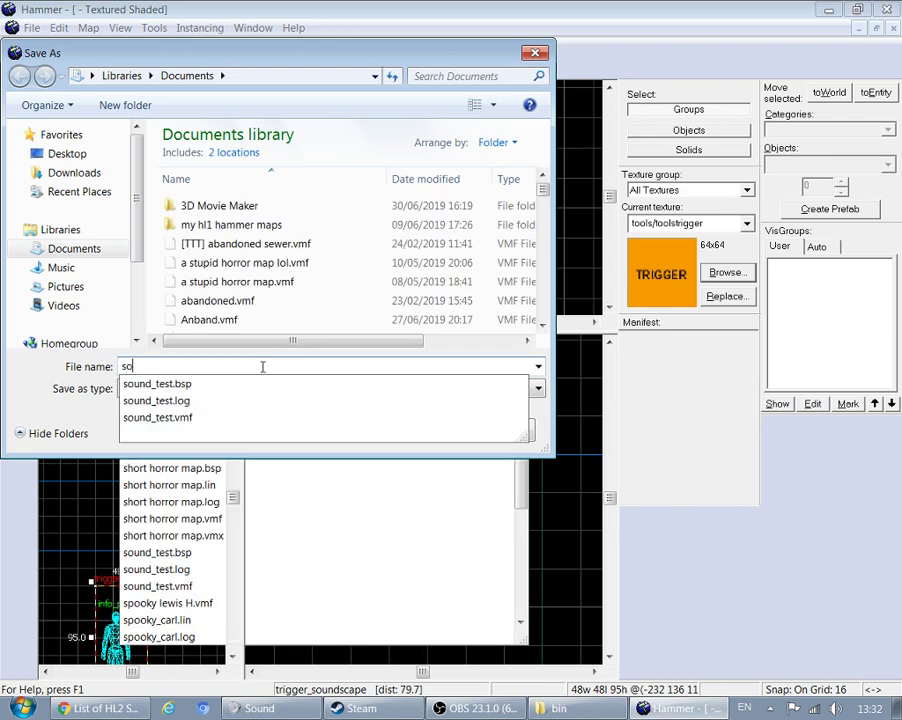
{"action": "type", "text": "undscape_test"}
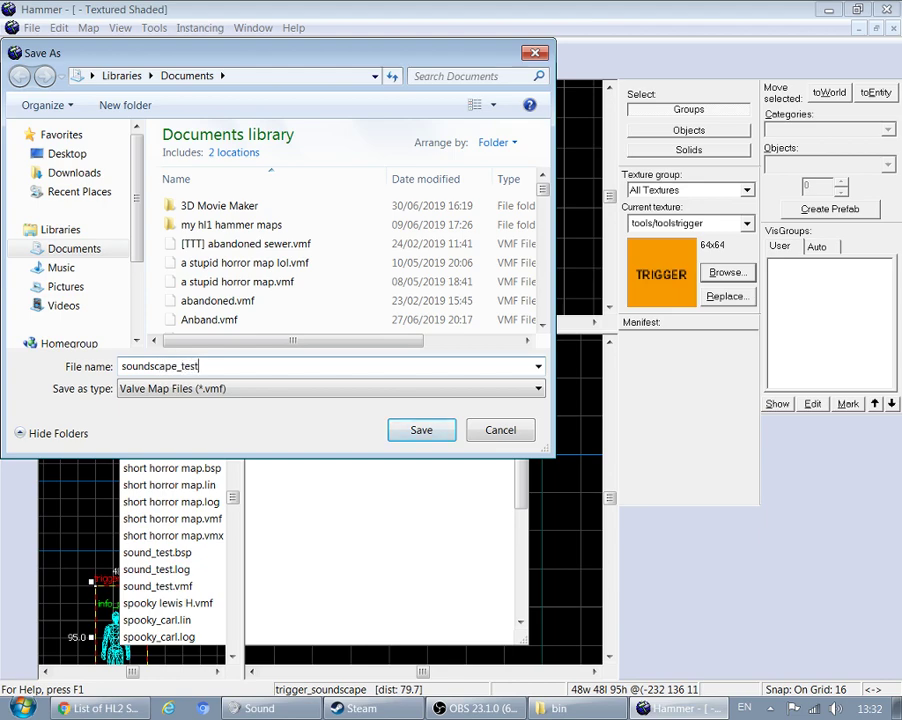
{"action": "left_click", "coordinate": [419, 429]}
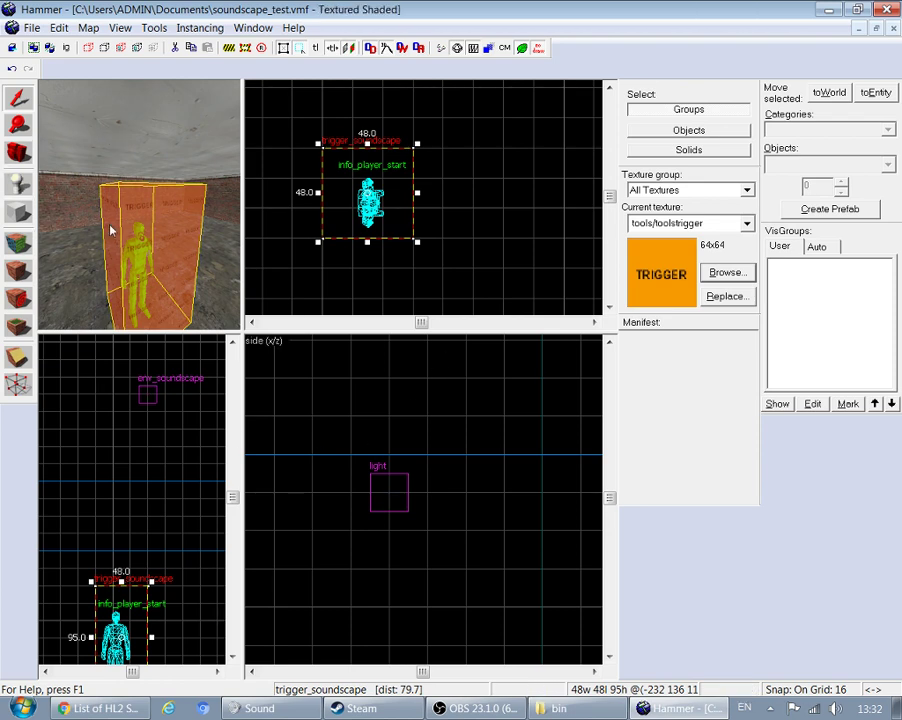
{"action": "key", "text": "alt+Tab"}
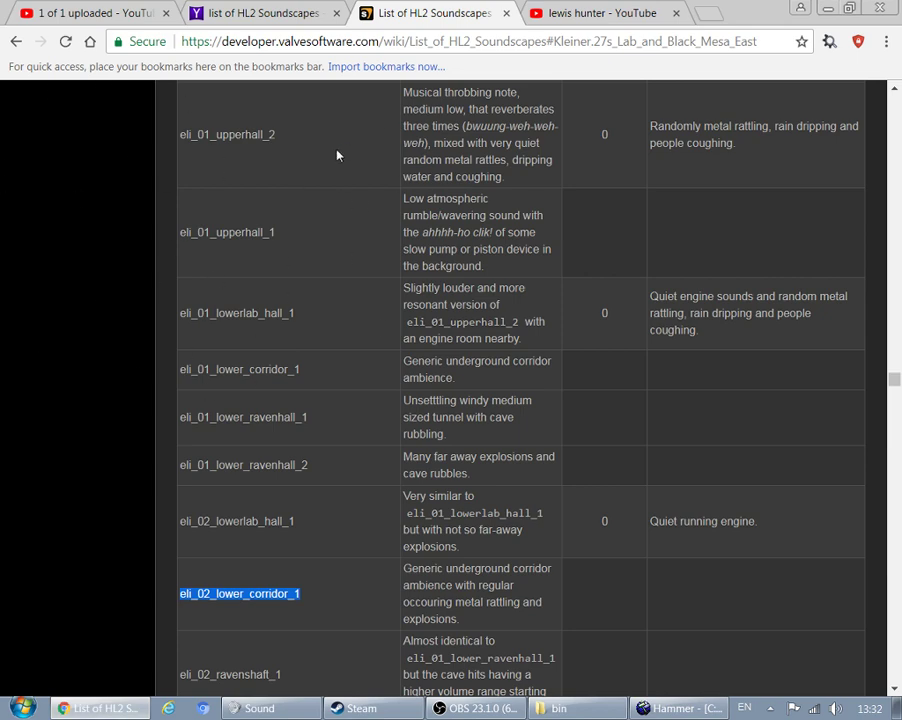
{"action": "left_click", "coordinate": [467, 708]}
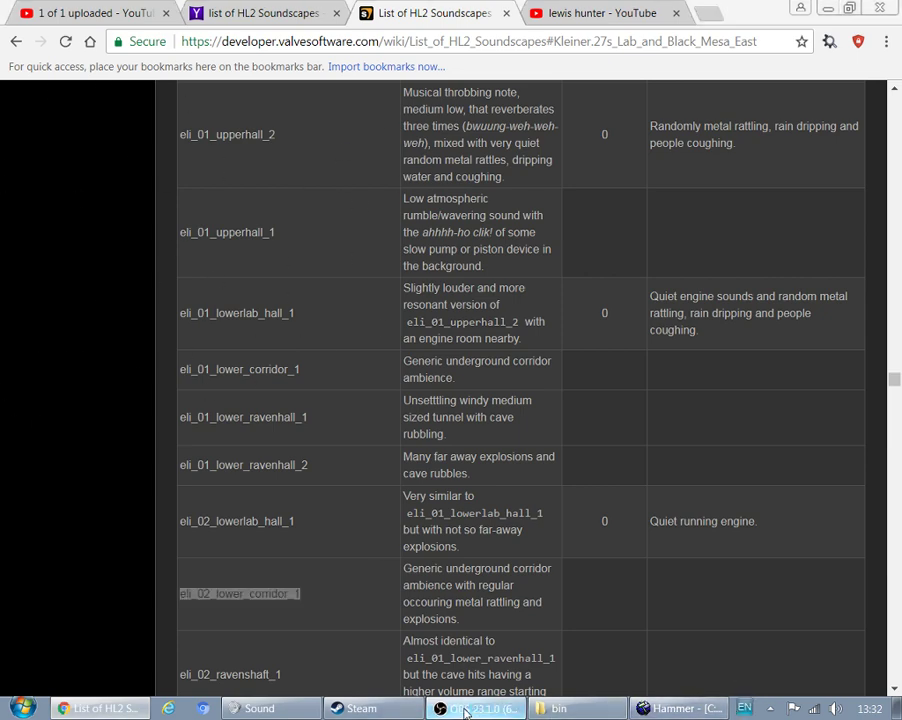